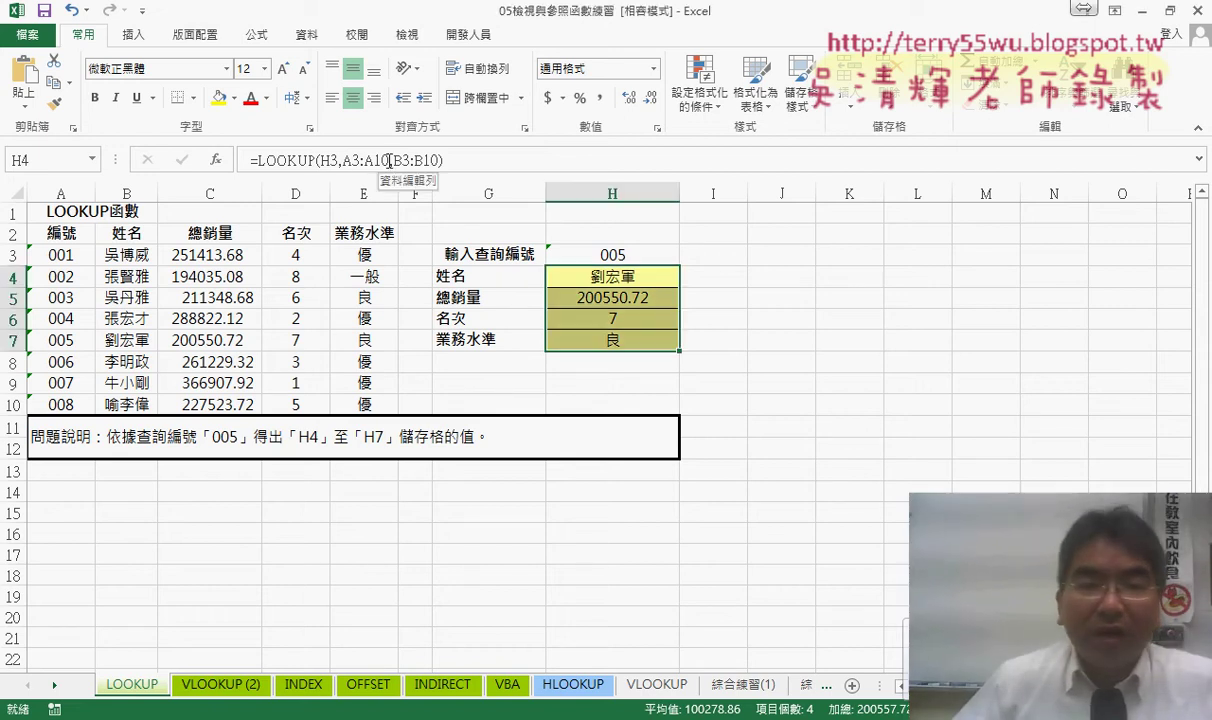
Step: Inspect H4's LOOKUP formula and its A3:A10 reference, leaving it unchanged
click(344, 160)
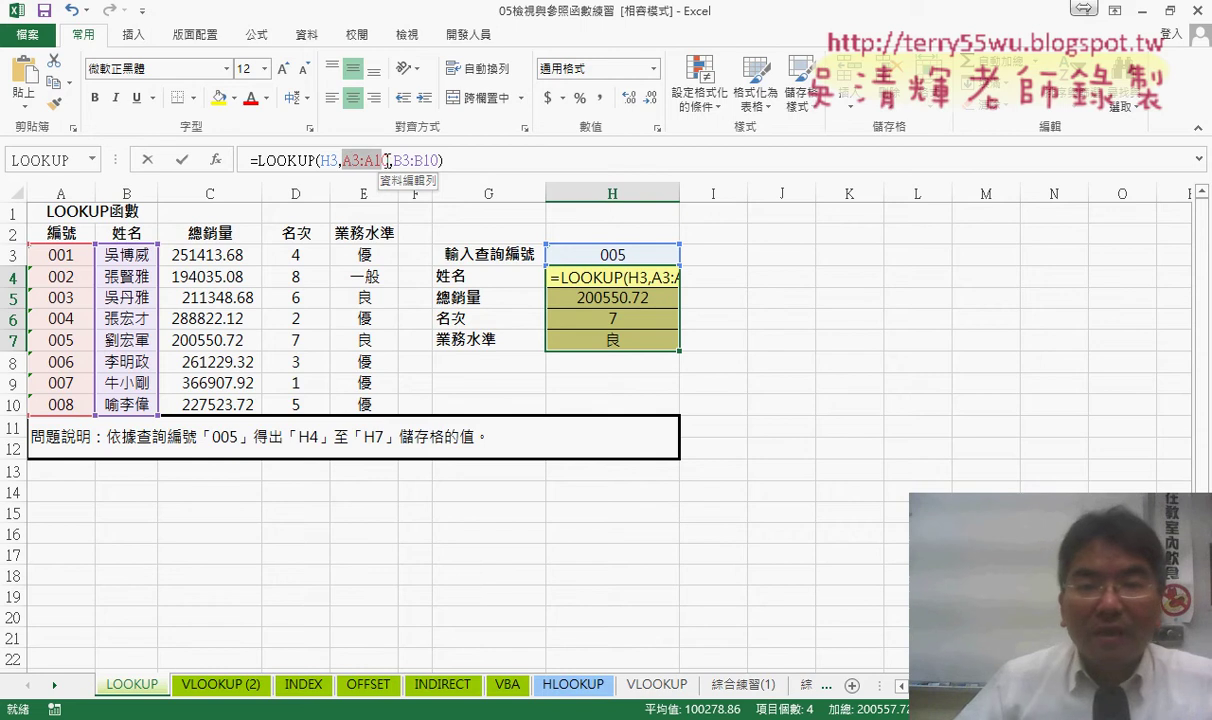
drag(387, 161, 389, 162)
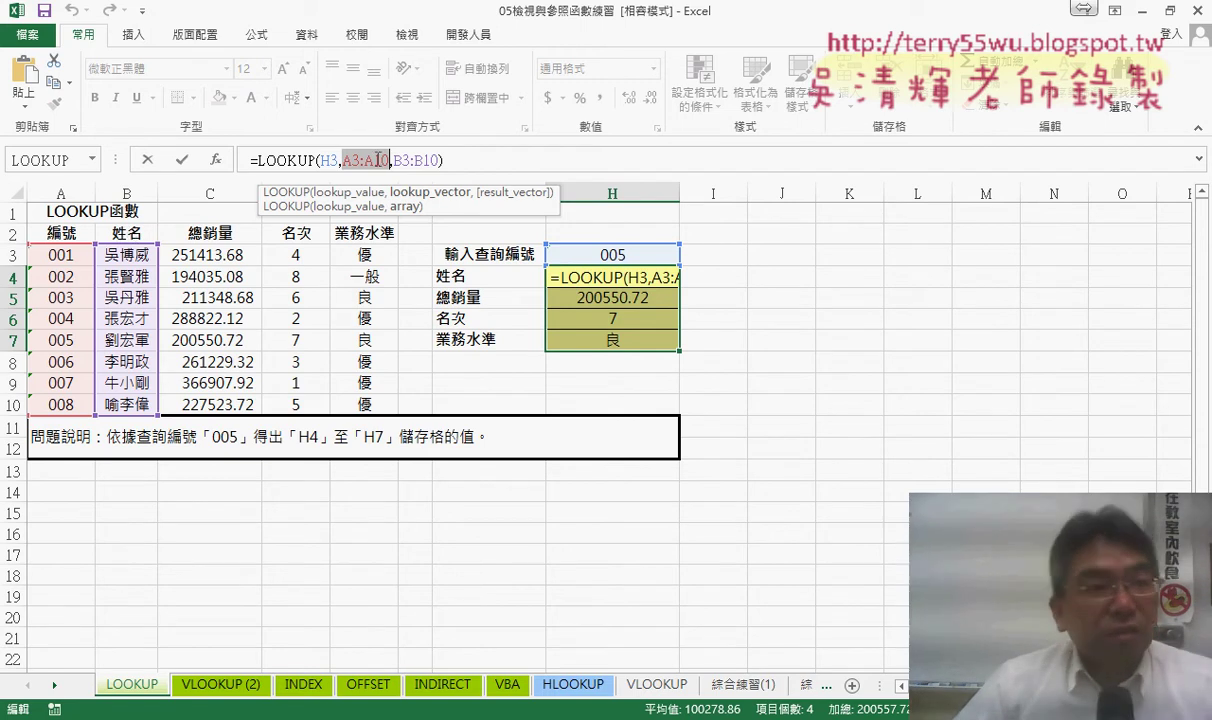
click(148, 170)
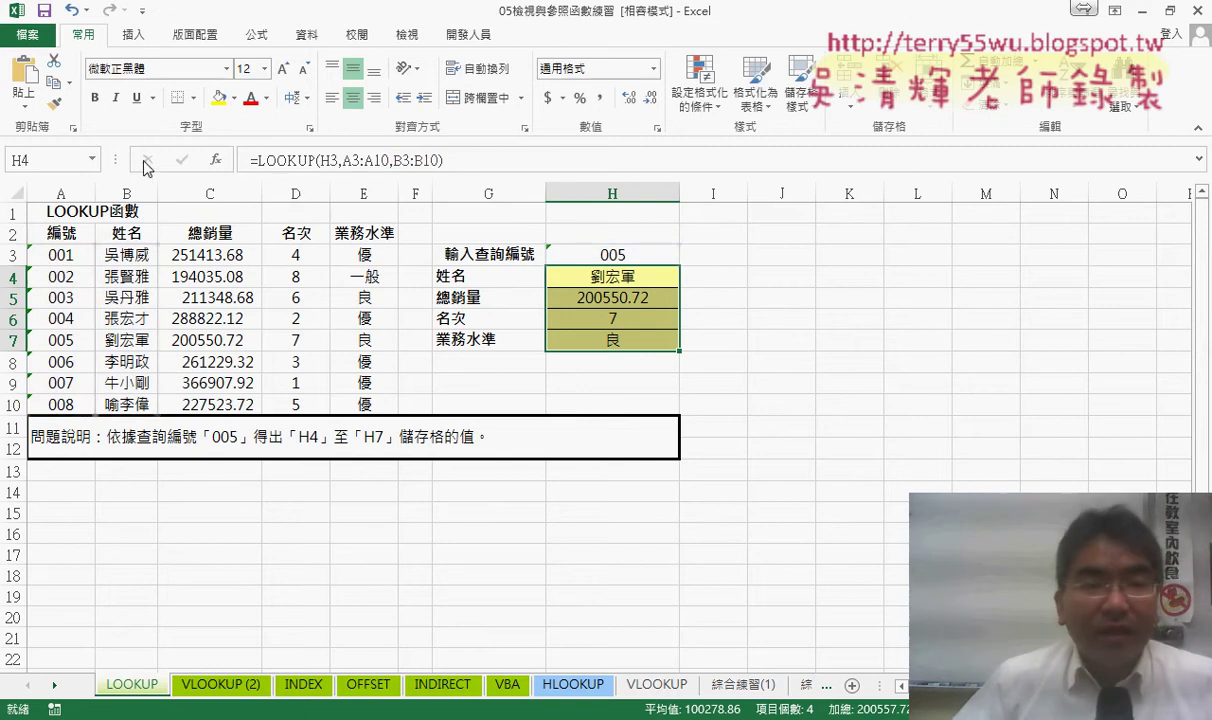
click(365, 338)
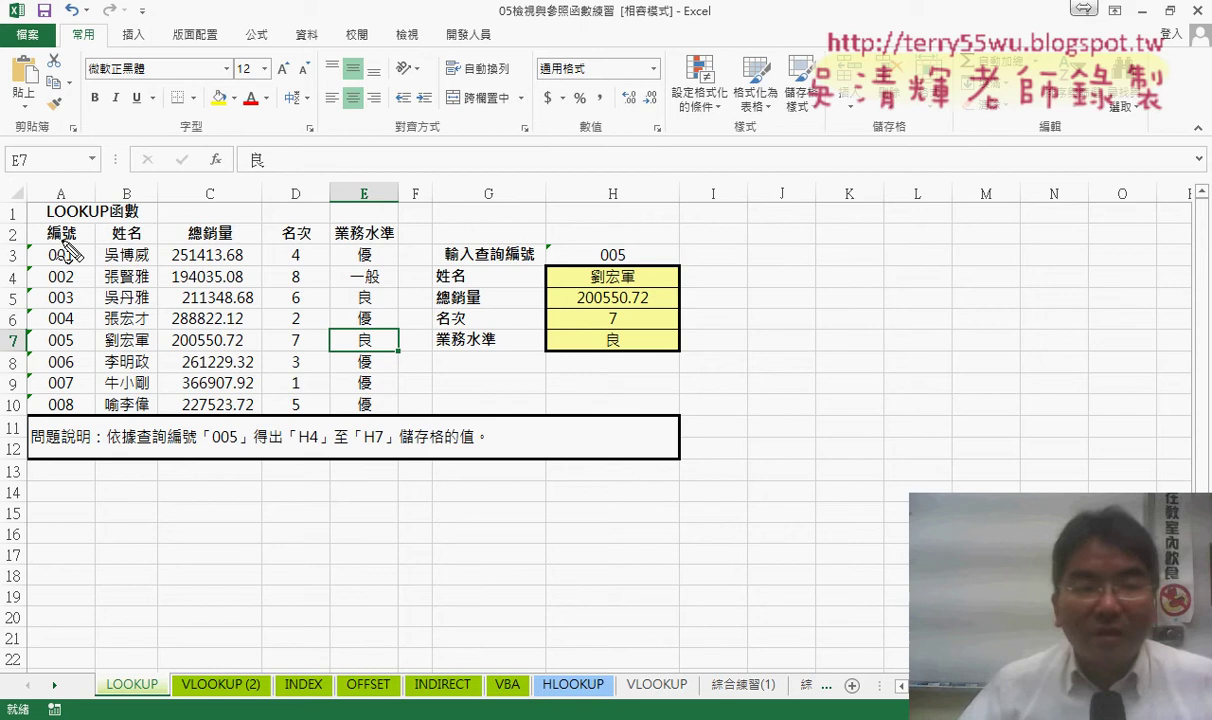
Step: Highlight the 編號, 姓名 and 總銷量 columns, then select A2:E10 including headers
mouse_move(28, 222)
mouse_down()
mouse_move(30, 403)
mouse_move(390, 222)
mouse_move(391, 409)
mouse_move(48, 421)
mouse_up()
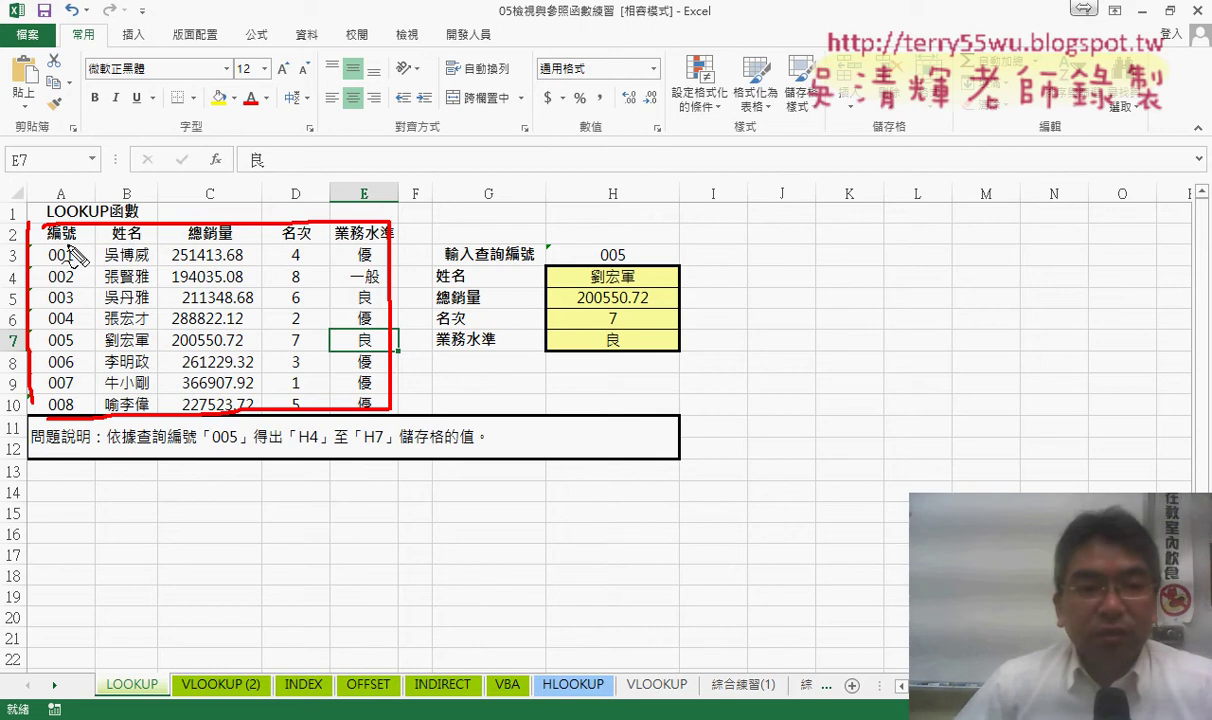
drag(76, 226, 74, 224)
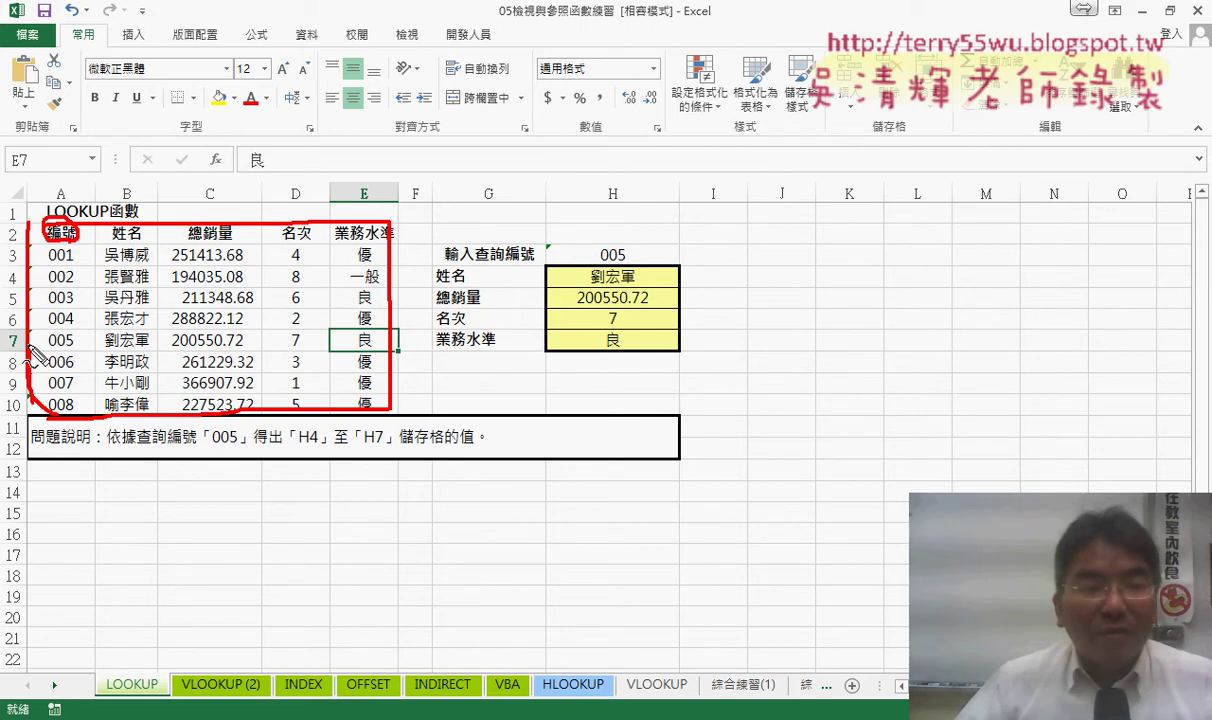
mouse_move(33, 352)
mouse_down()
mouse_move(80, 270)
mouse_move(80, 420)
mouse_move(45, 422)
mouse_up()
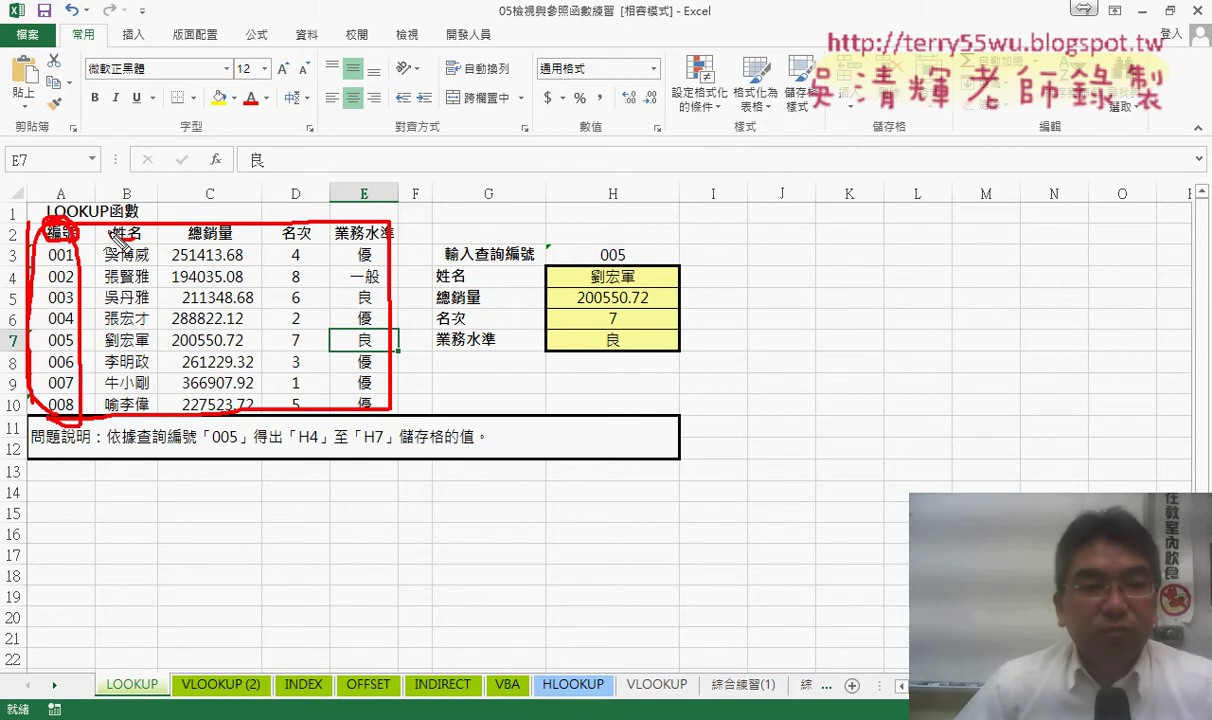
drag(118, 233, 112, 236)
mouse_move(120, 398)
mouse_down()
mouse_move(88, 330)
mouse_move(150, 260)
mouse_move(120, 418)
mouse_up()
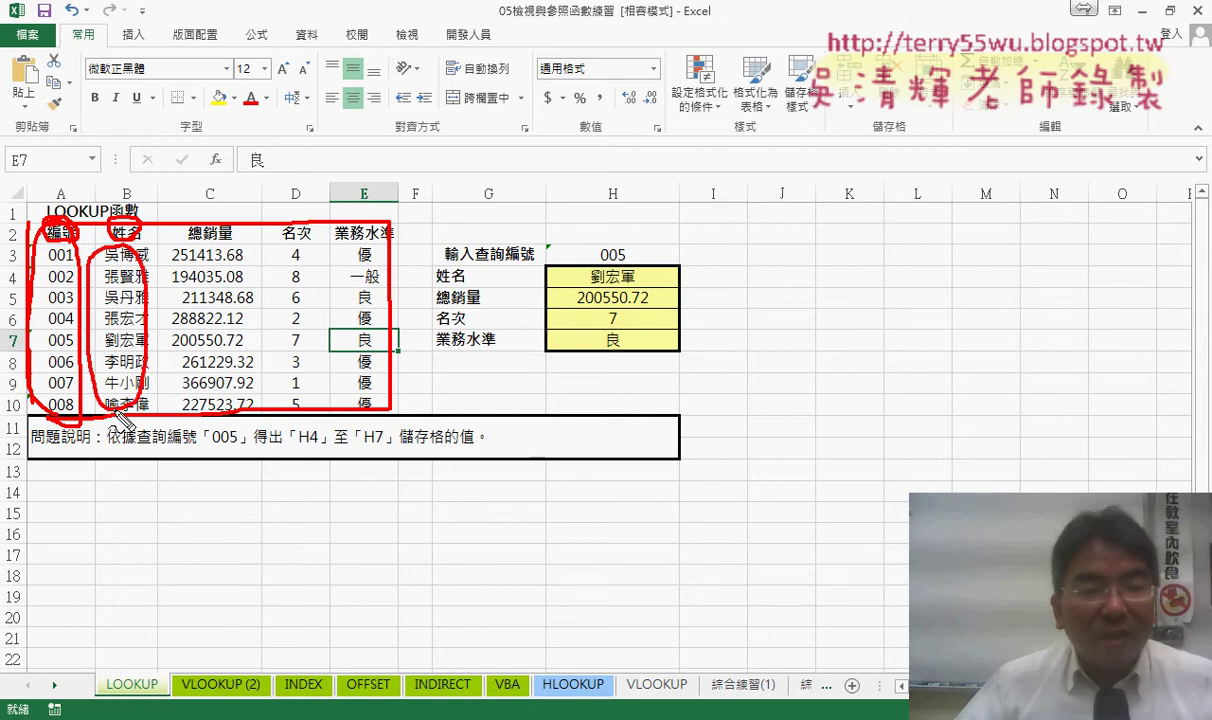
drag(224, 224, 232, 228)
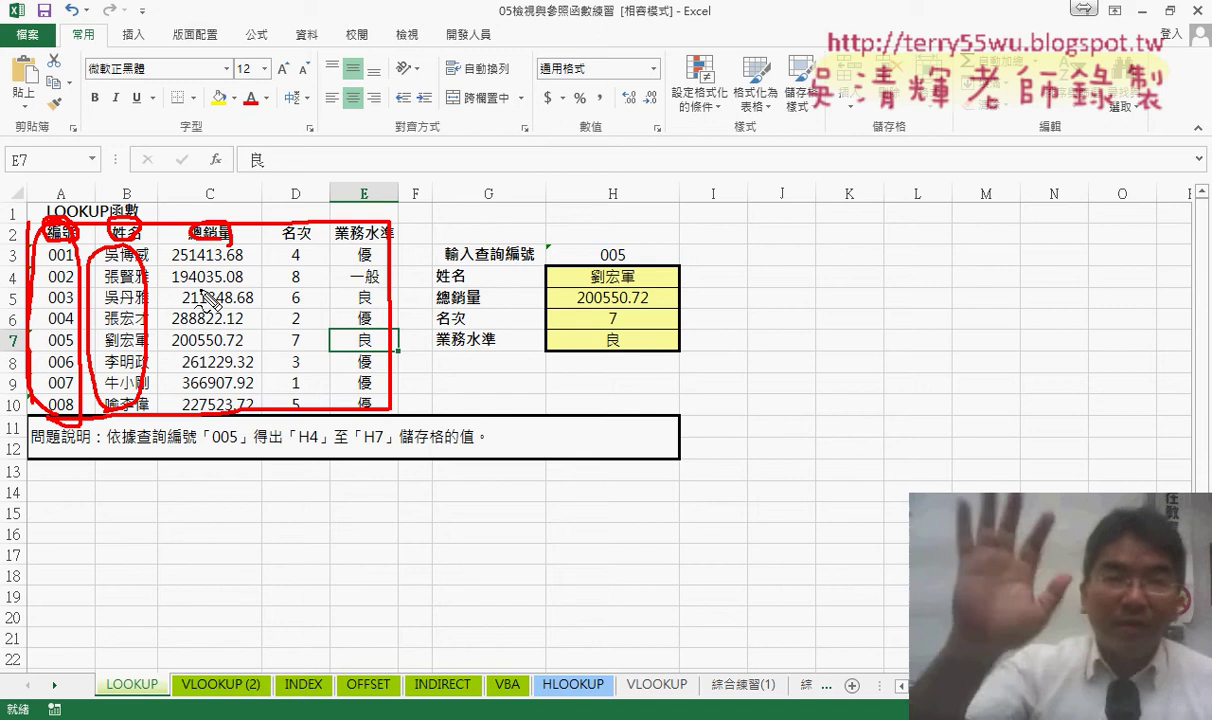
key(Escape)
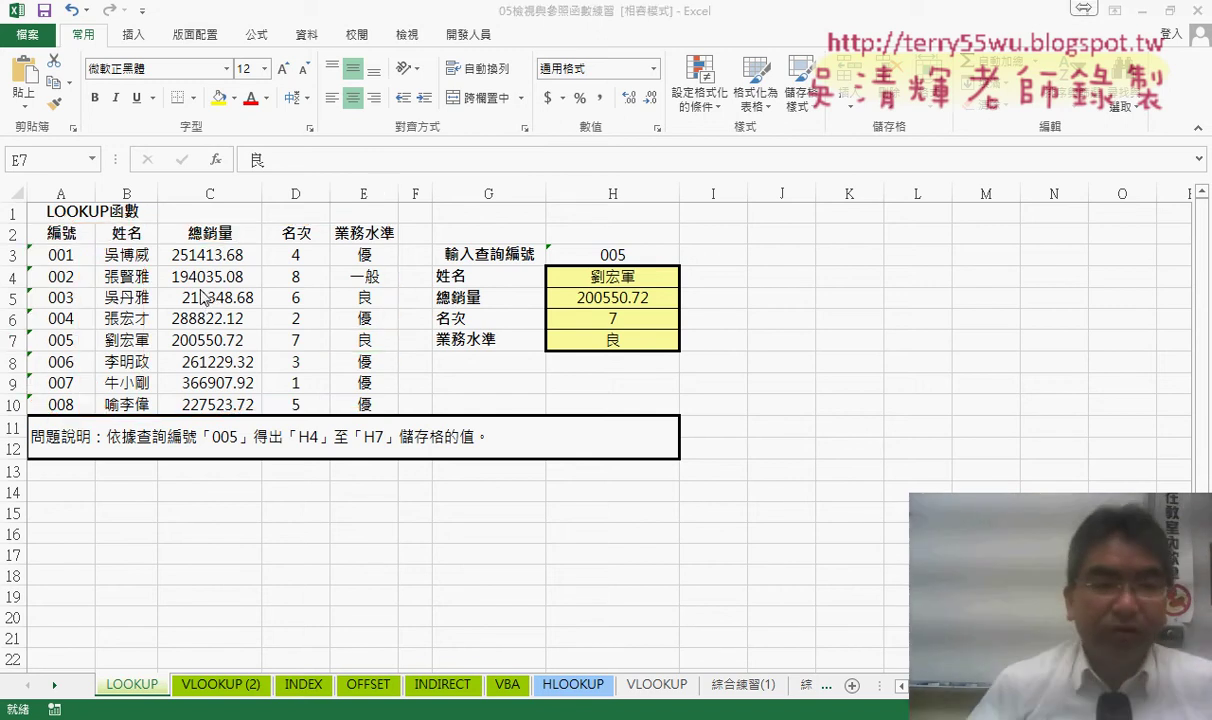
click(61, 232)
drag(98, 234, 385, 404)
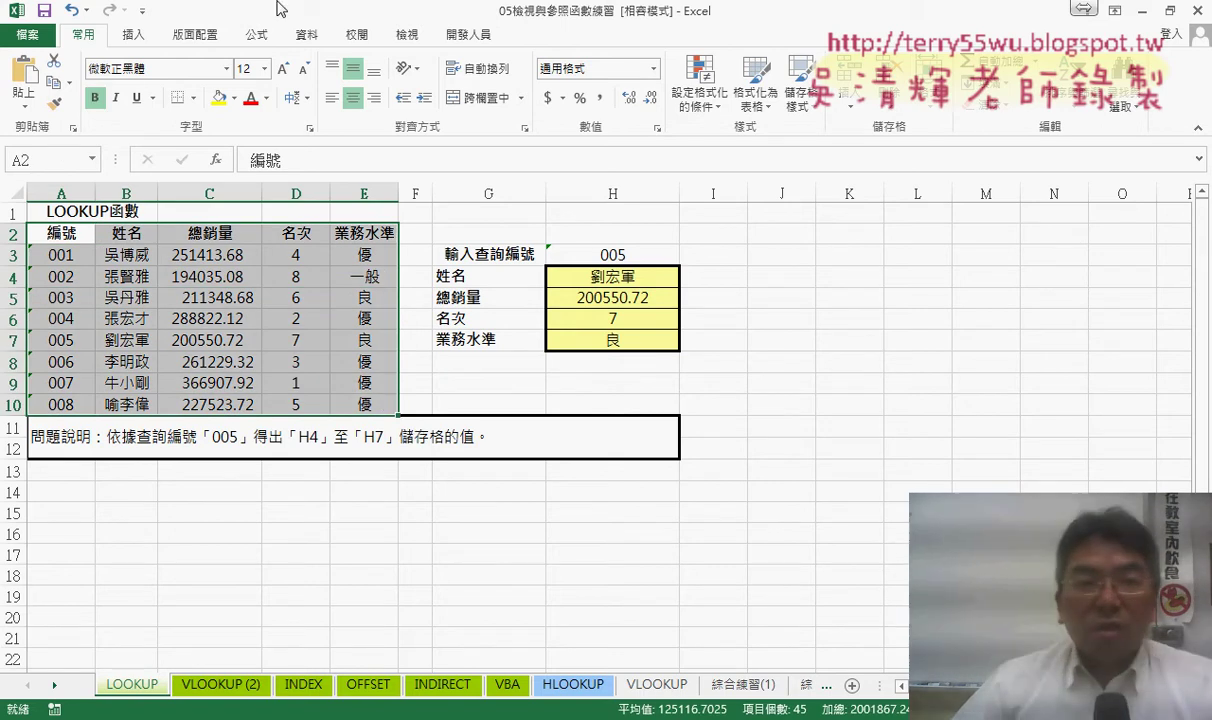
Step: Create names for A2:E10 from the top row only, with Left column unticked
click(262, 36)
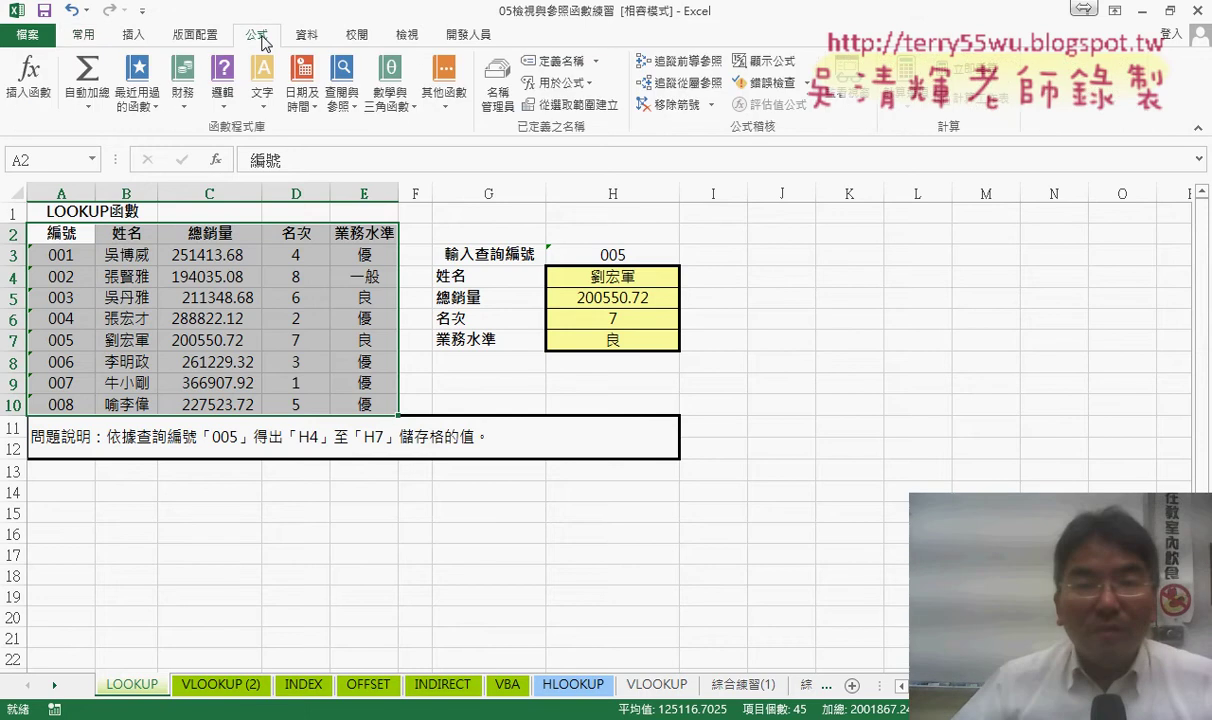
click(575, 105)
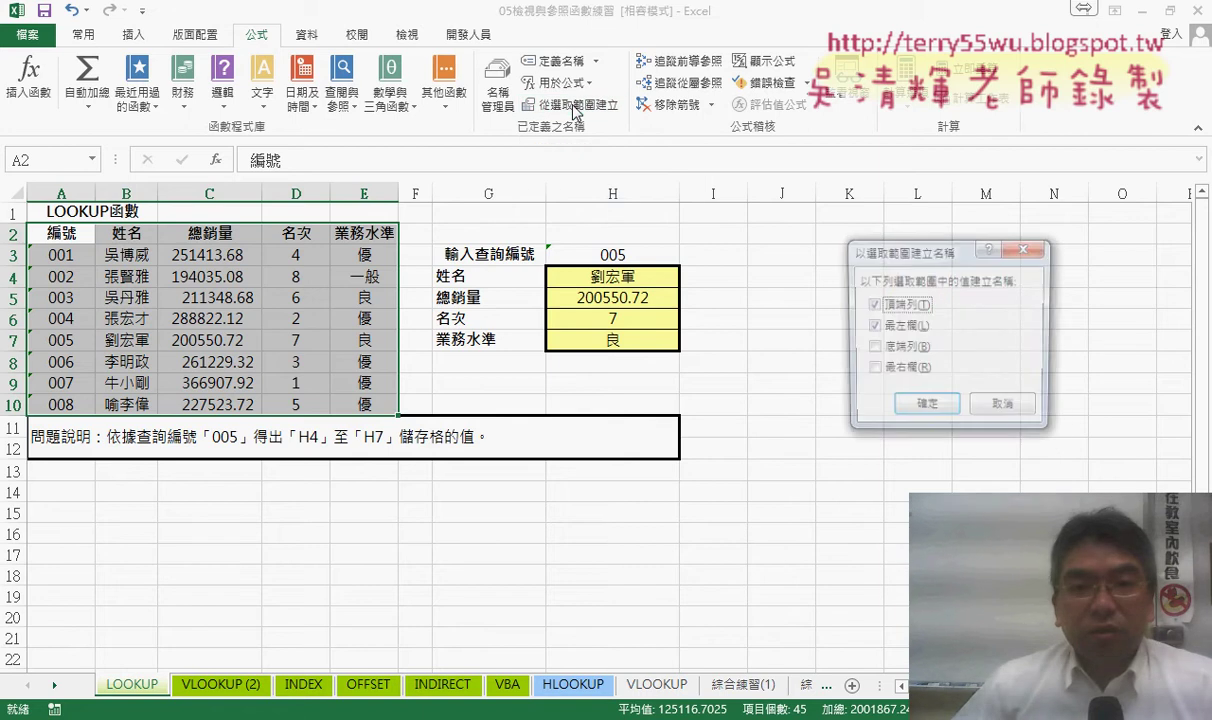
drag(908, 262, 508, 219)
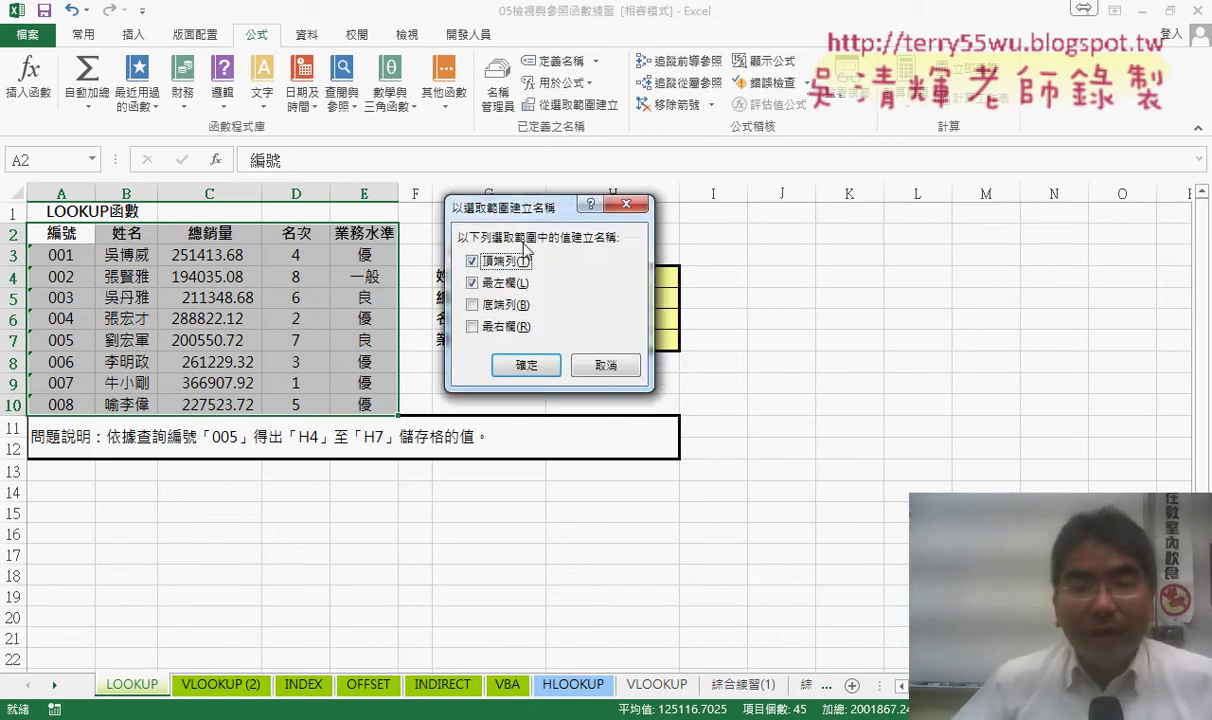
click(472, 285)
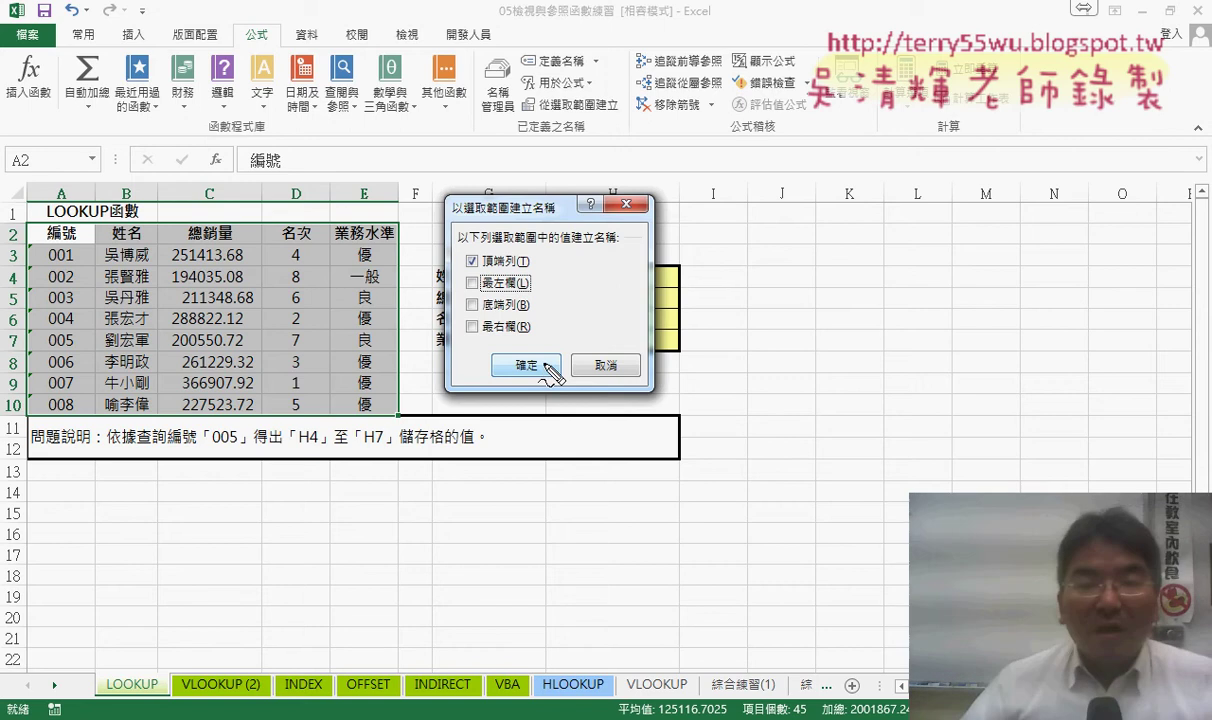
mouse_move(68, 245)
mouse_down()
mouse_move(45, 228)
mouse_move(90, 240)
mouse_up()
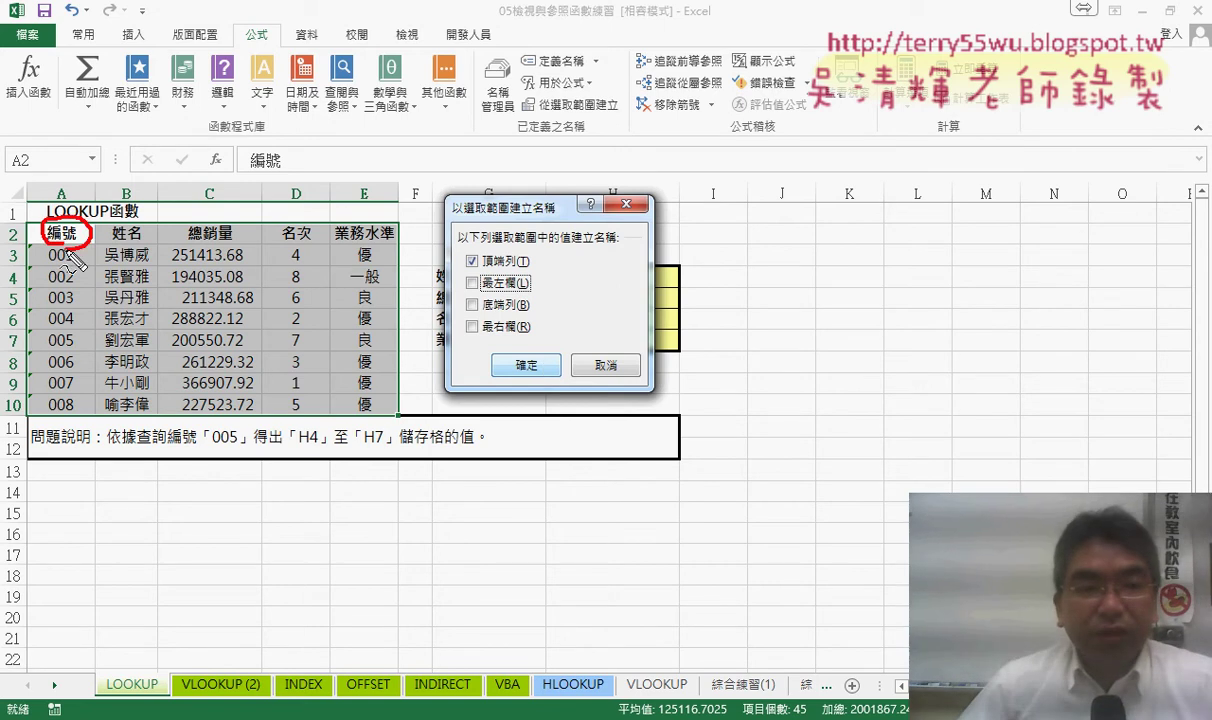
drag(70, 428, 66, 428)
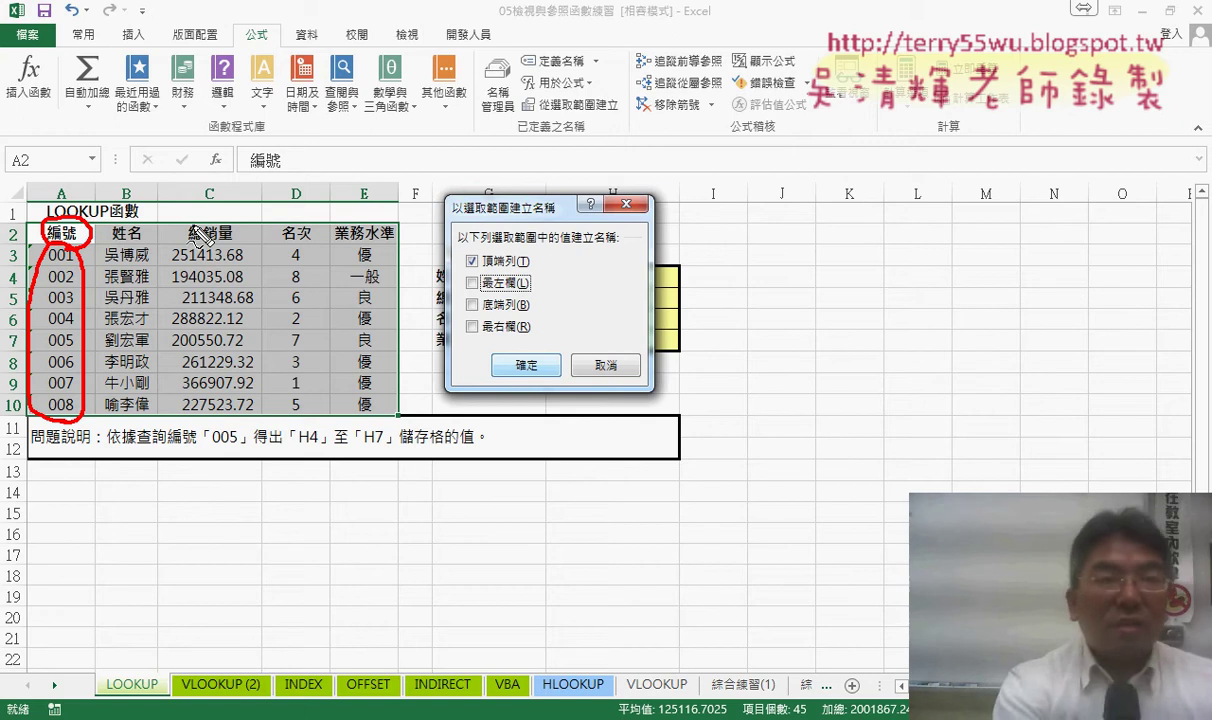
key(Escape)
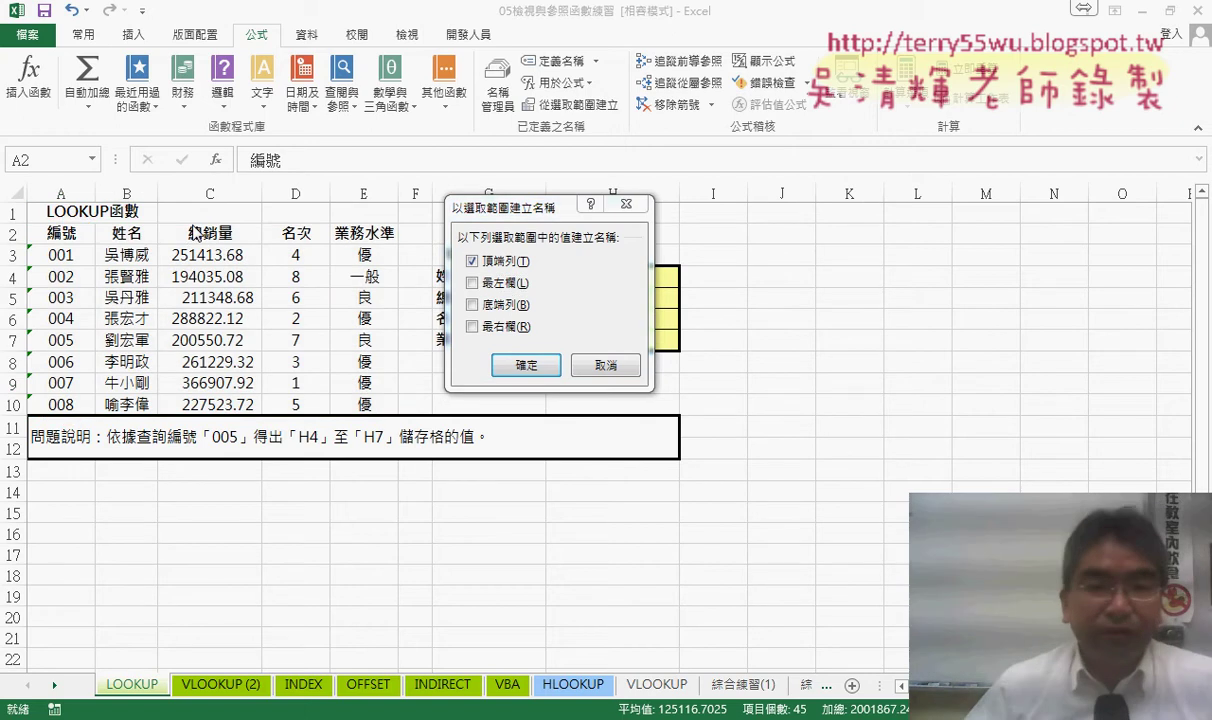
click(526, 366)
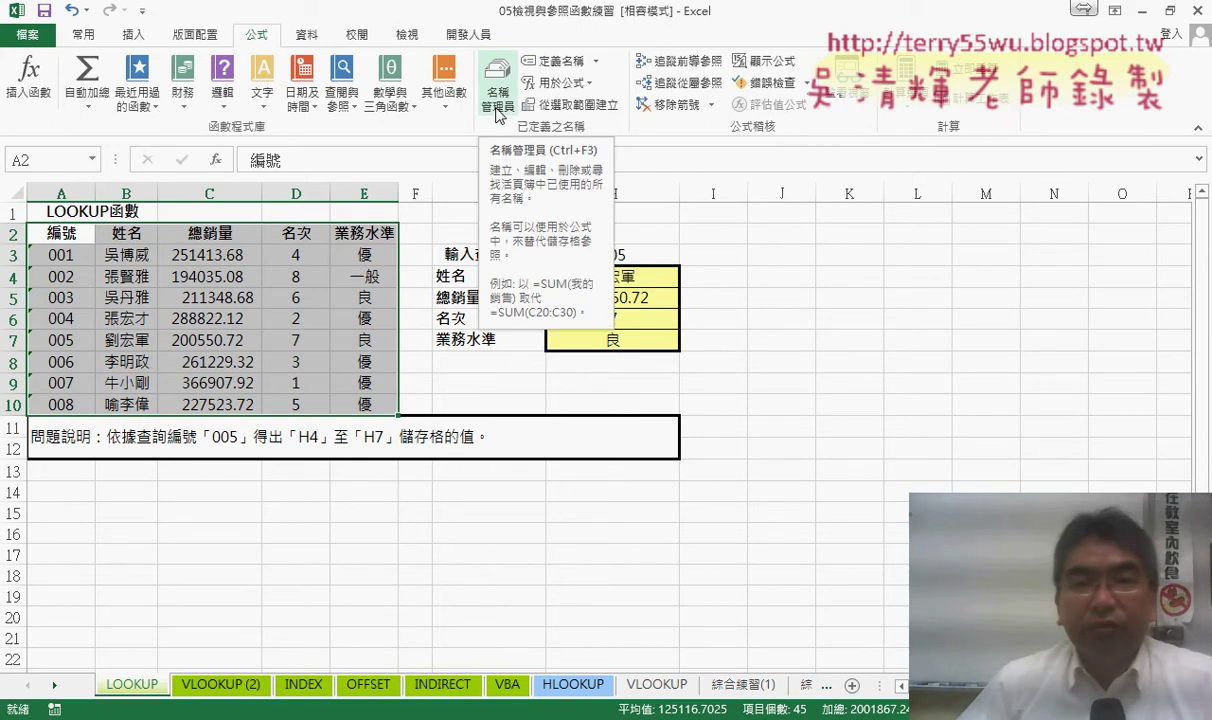
click(497, 113)
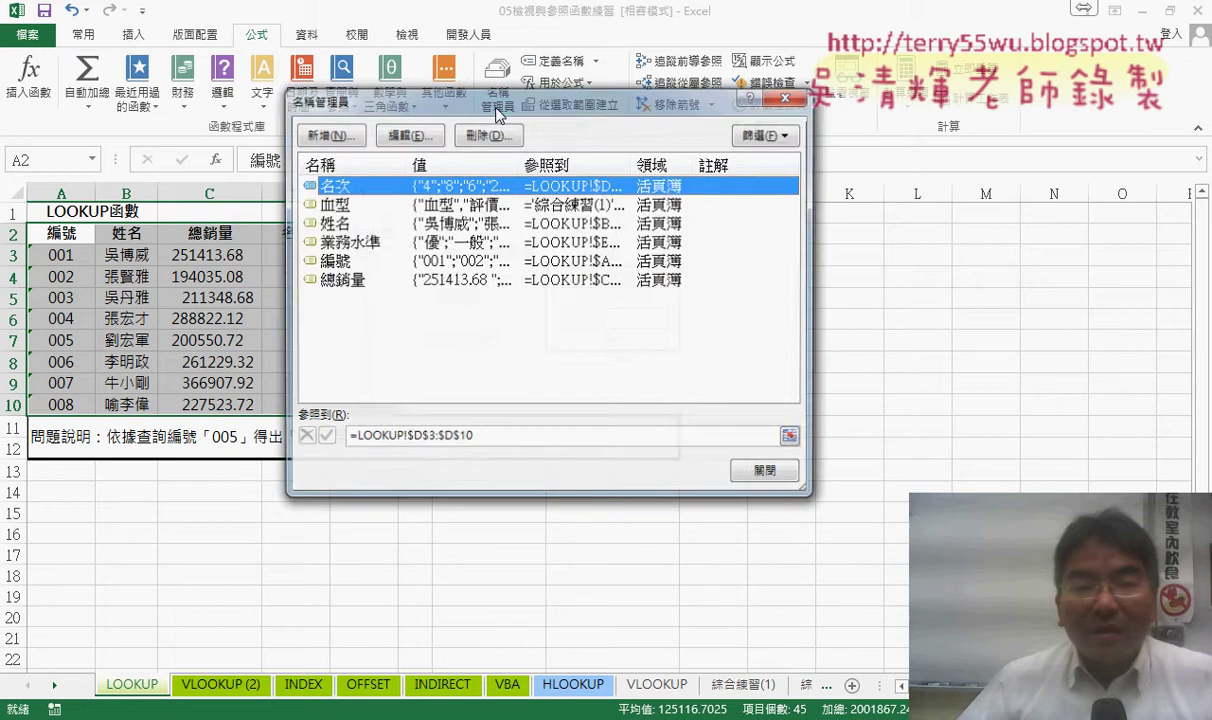
drag(440, 98, 504, 97)
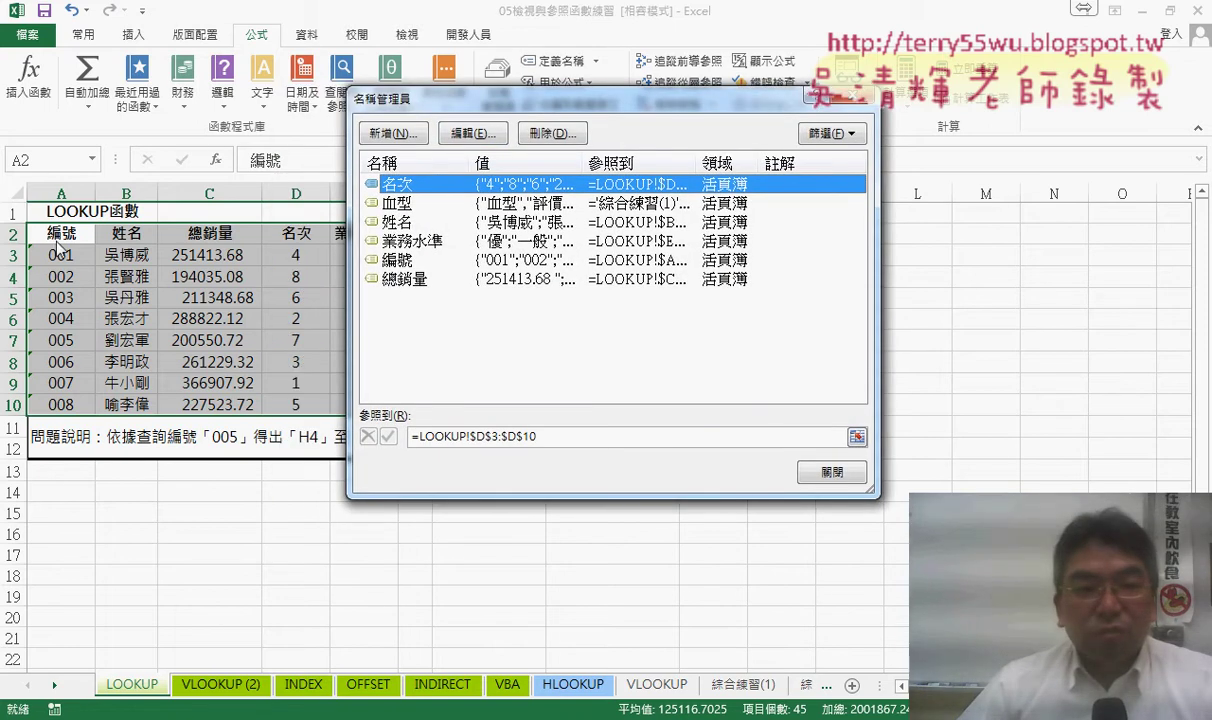
click(398, 260)
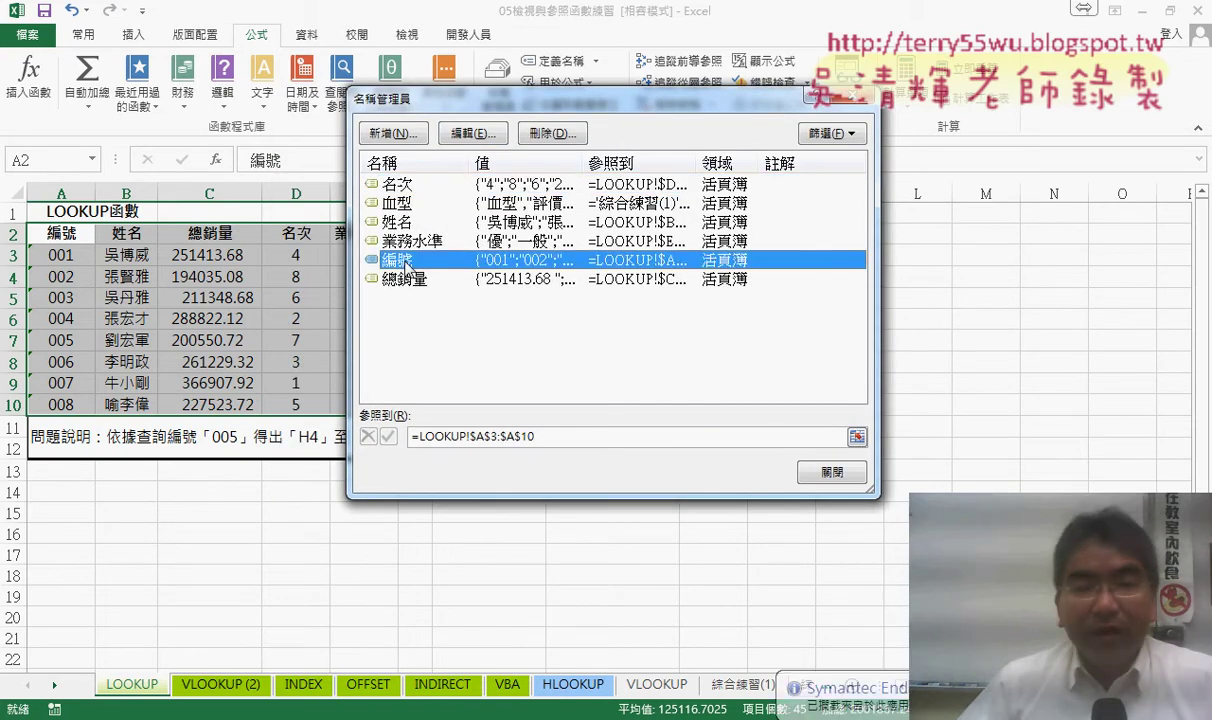
click(562, 438)
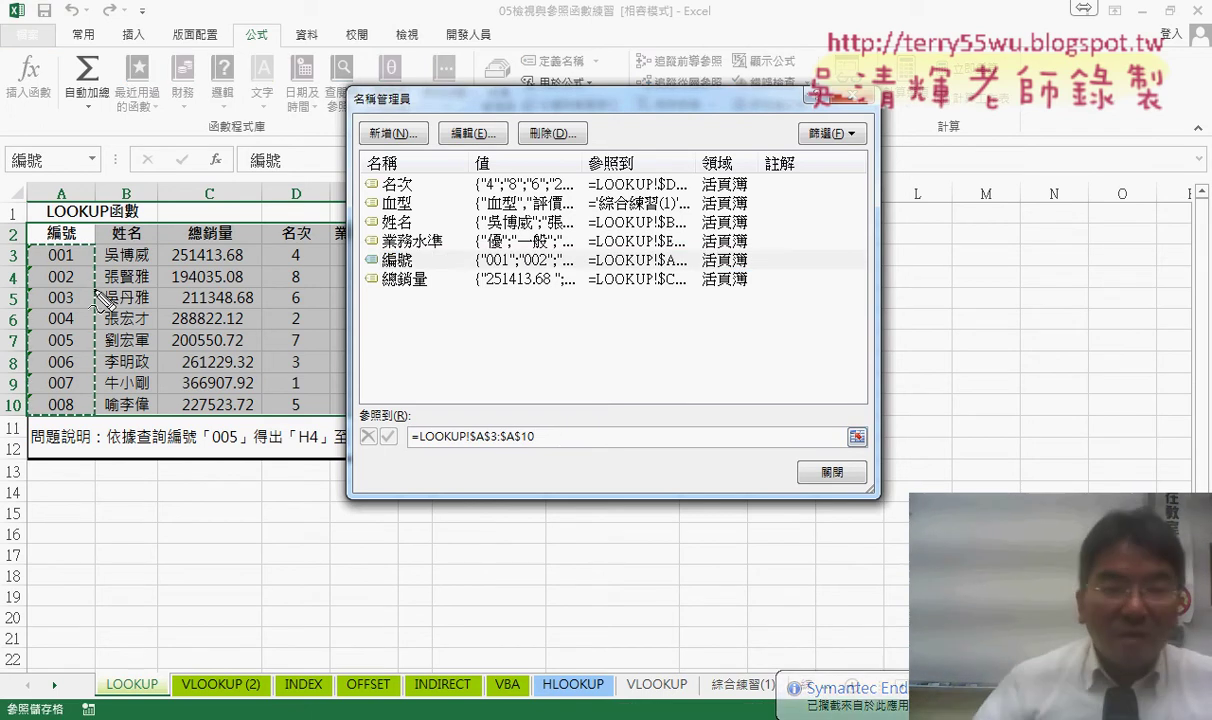
drag(385, 240, 412, 290)
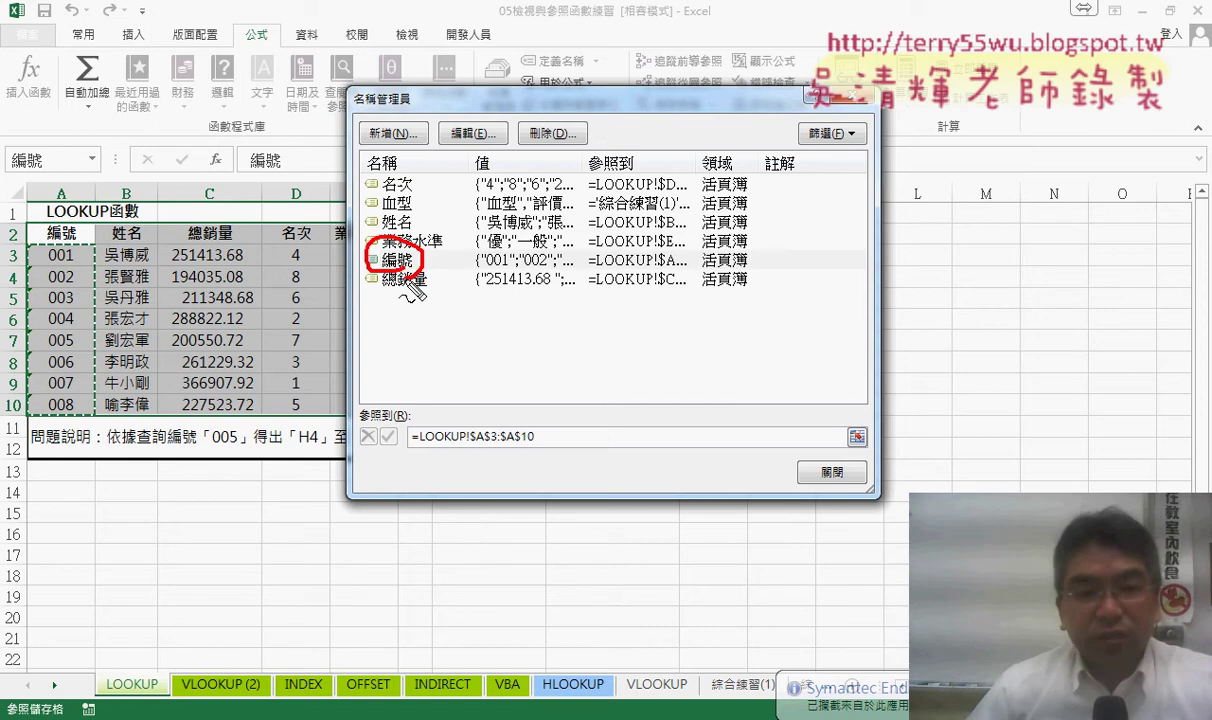
drag(480, 420, 525, 463)
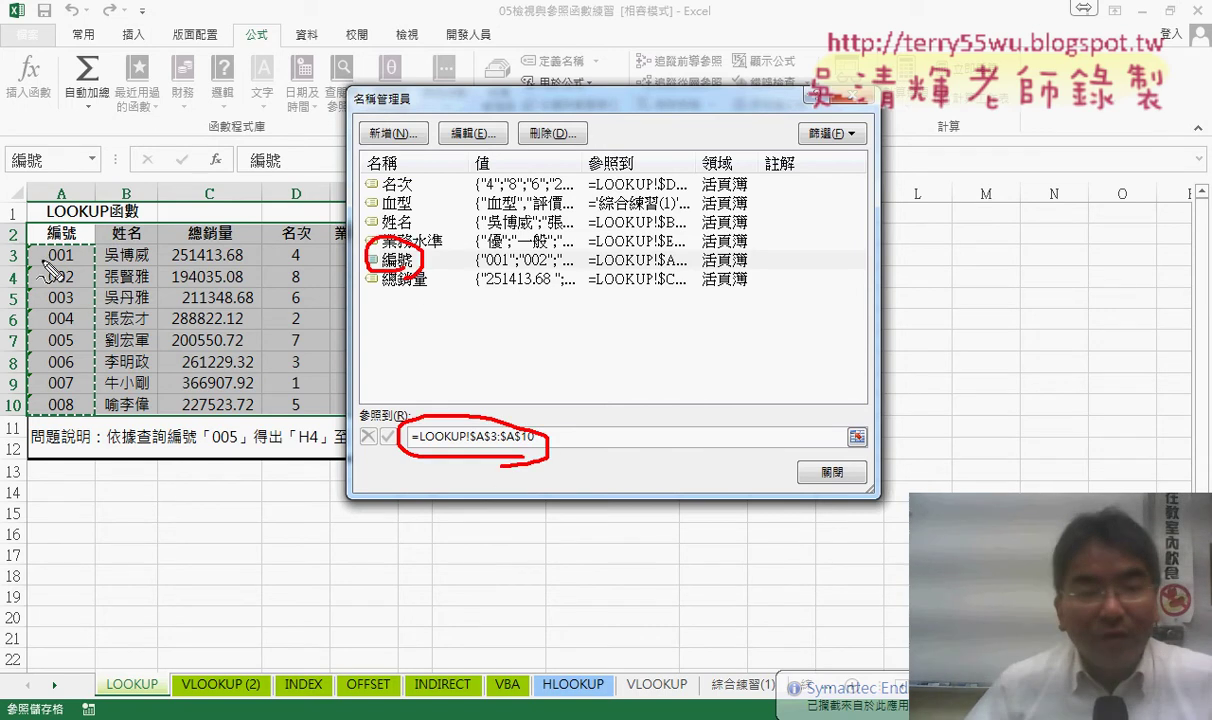
mouse_move(50, 268)
mouse_down()
mouse_move(92, 268)
mouse_move(90, 414)
mouse_move(26, 412)
mouse_move(33, 372)
mouse_up()
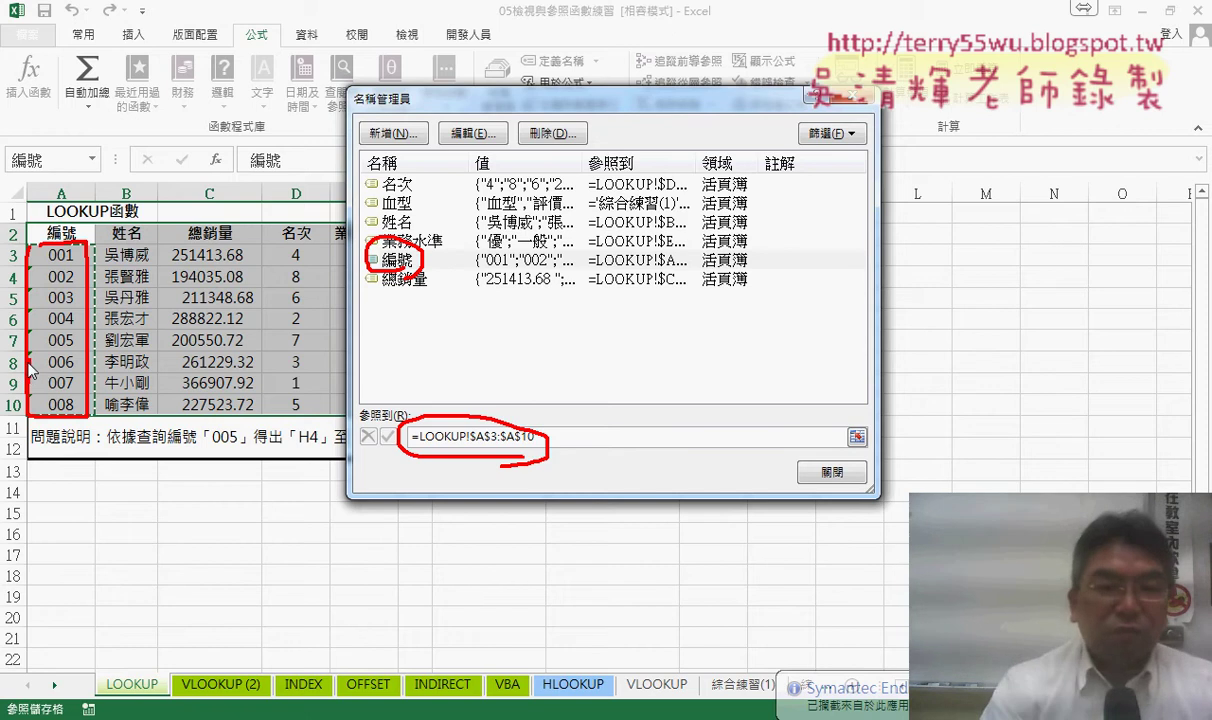
key(Escape)
click(392, 222)
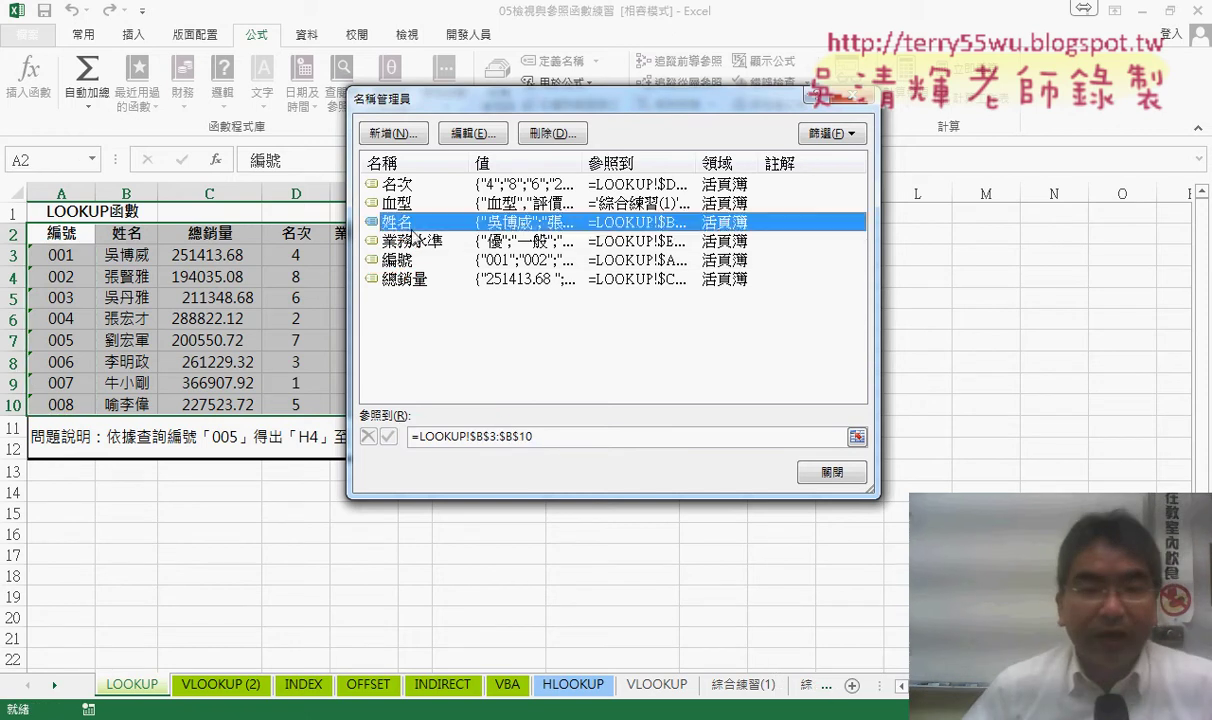
click(523, 436)
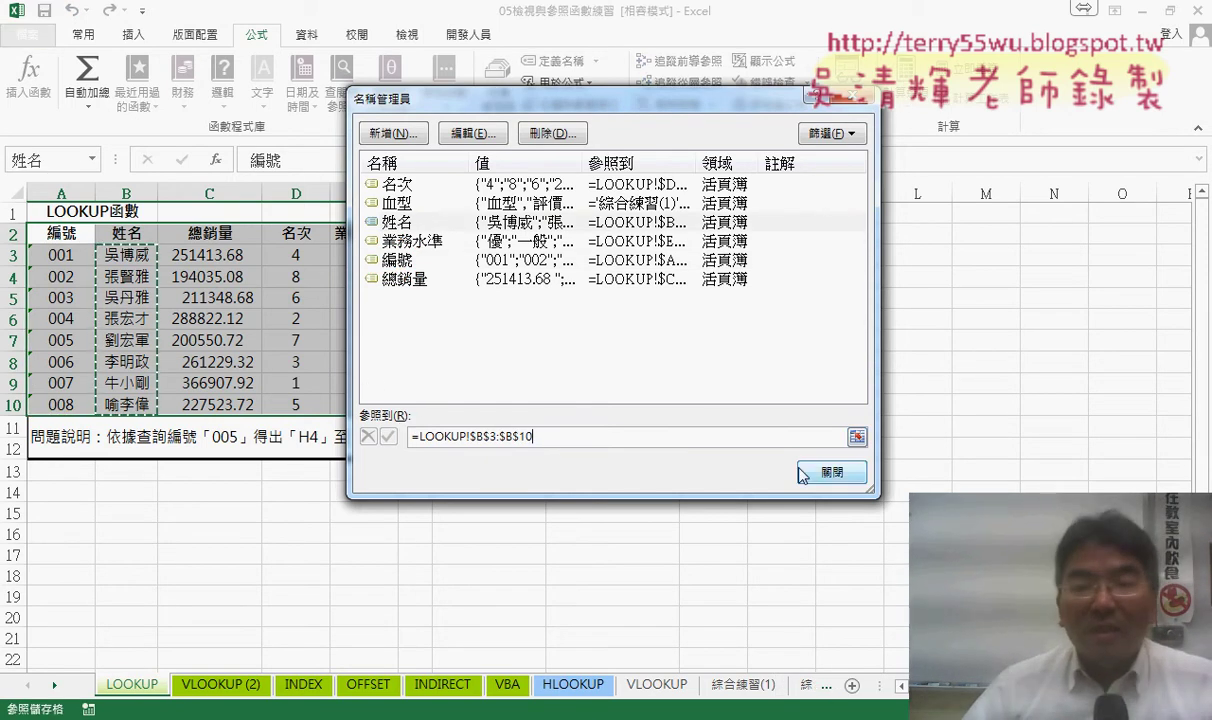
click(831, 476)
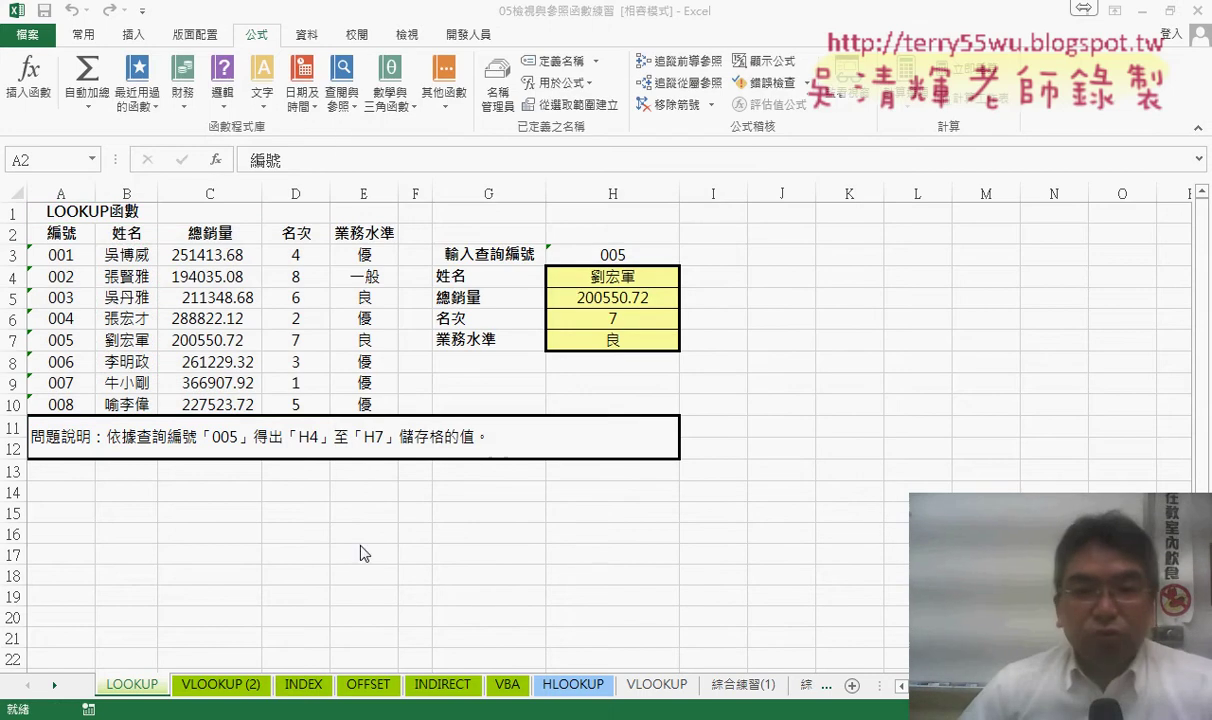
Step: Open Function Arguments for H4's =LOOKUP(H3,A3:A10,B3:B10)
click(641, 284)
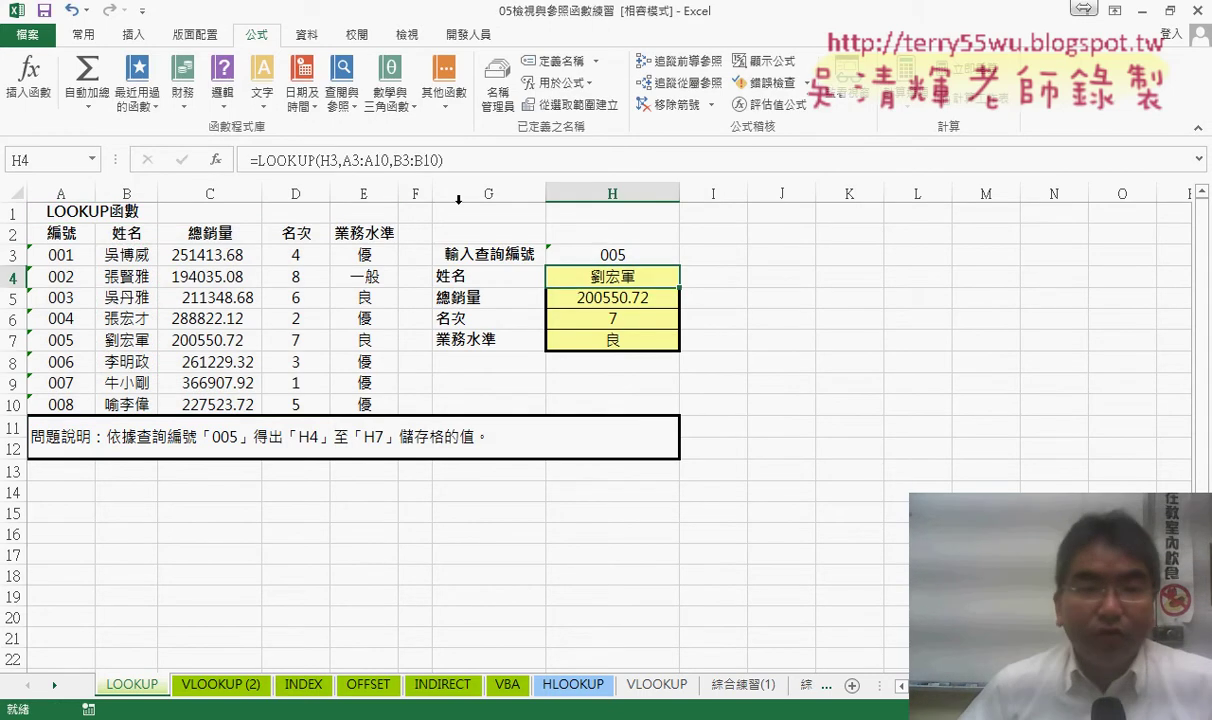
drag(344, 161, 376, 161)
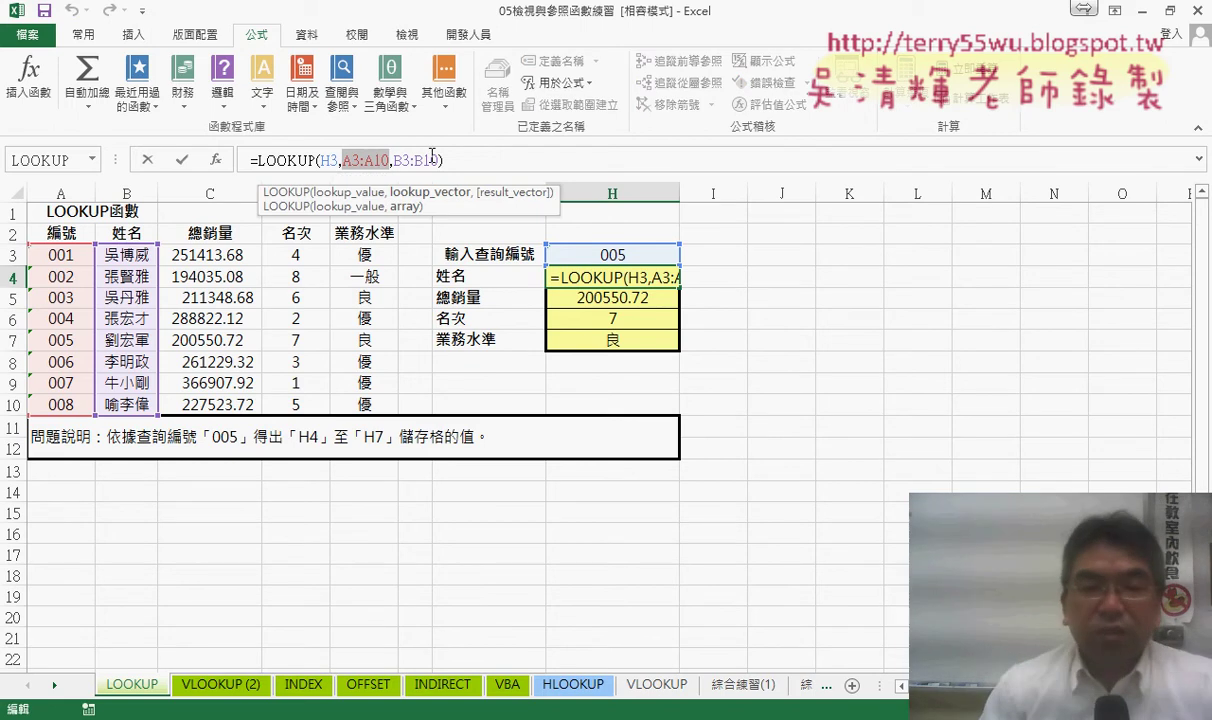
click(290, 160)
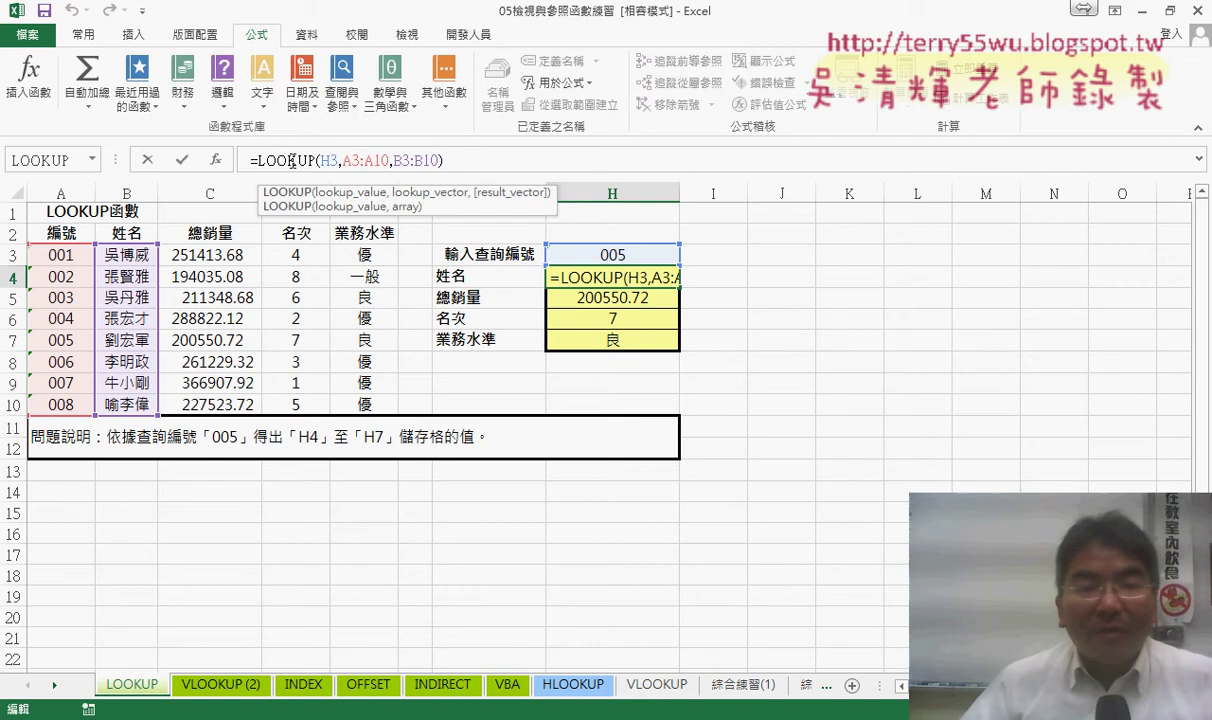
click(217, 161)
click(612, 349)
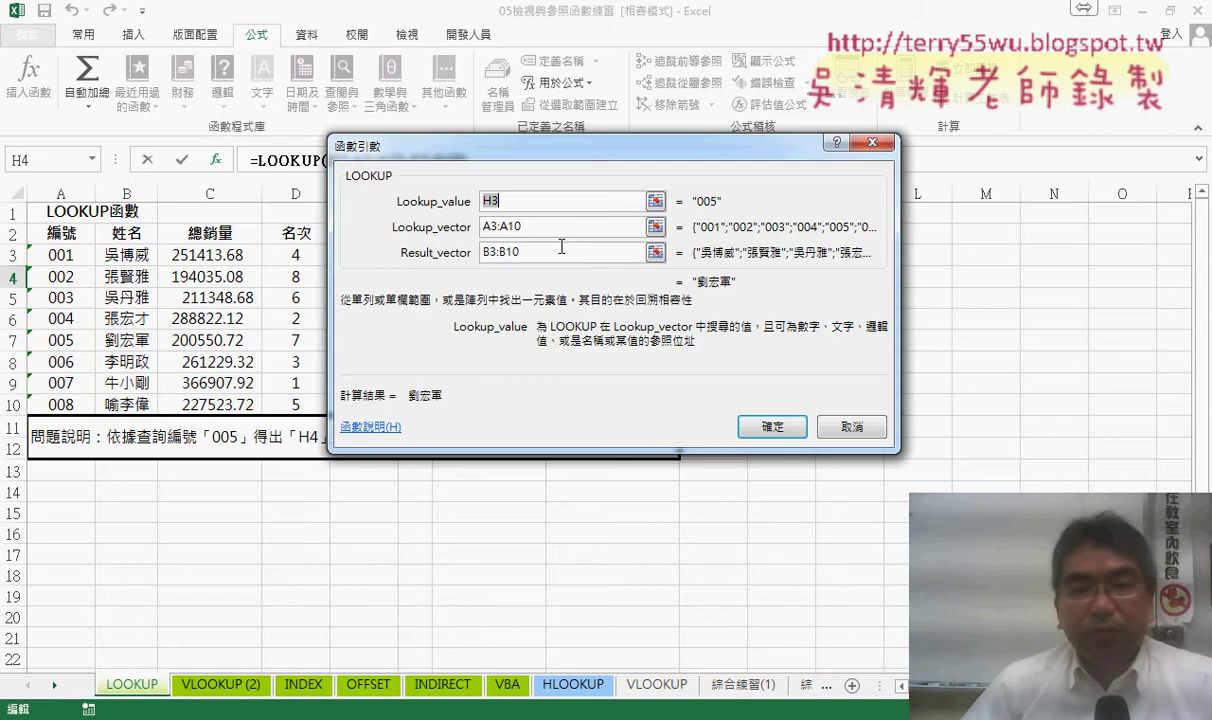
Step: Replace the A3:A10 lookup vector with the named range 編號 using F3
key(Delete)
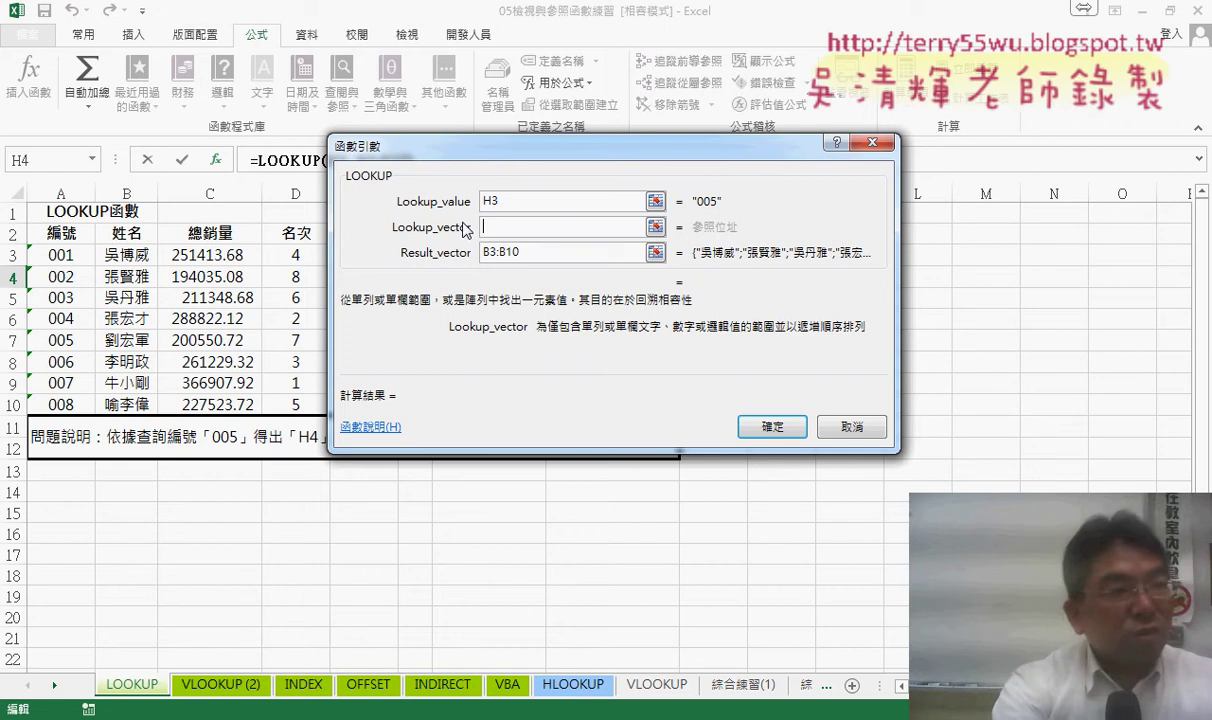
key(F3)
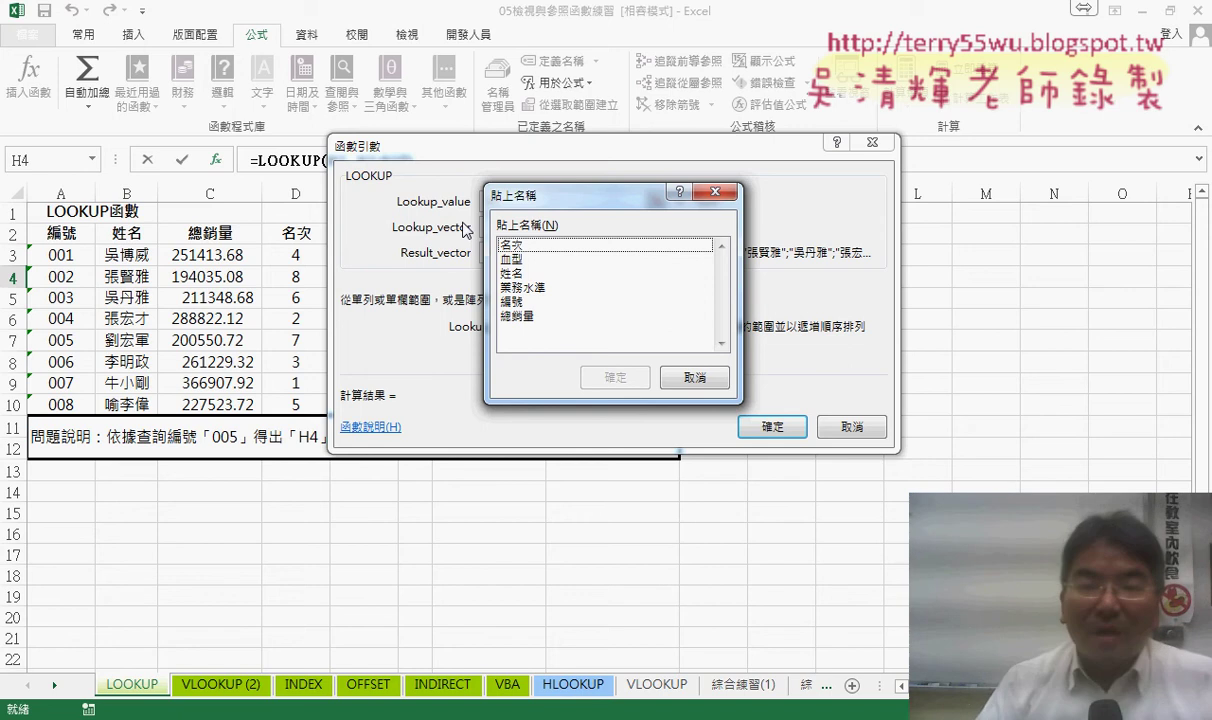
click(524, 303)
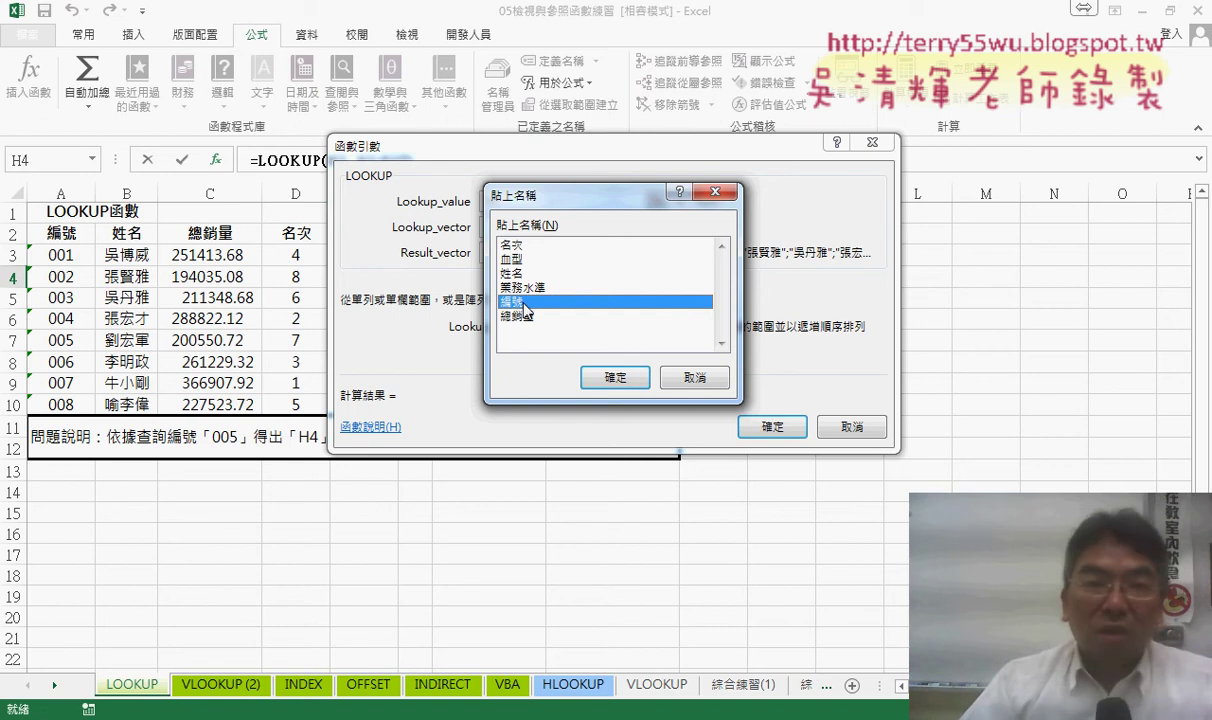
double_click(514, 302)
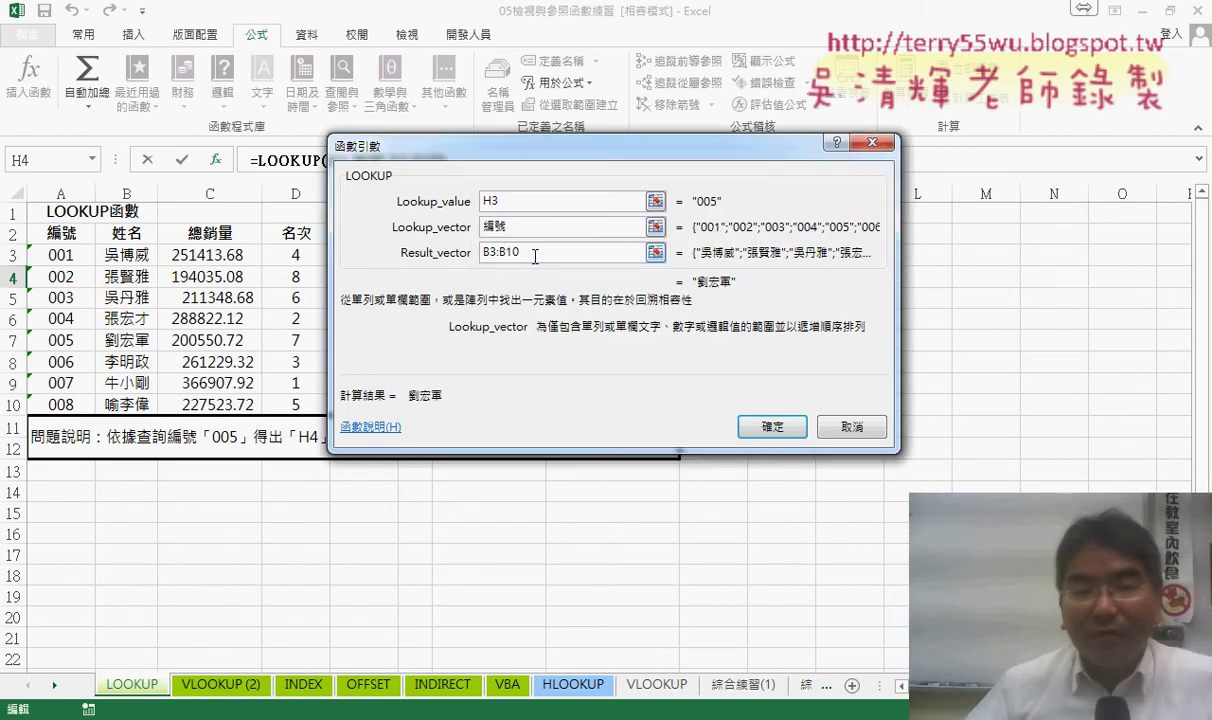
Step: Replace the B3:B10 result vector with the named range 姓名 using F3
drag(535, 256, 473, 266)
key(BackSpace)
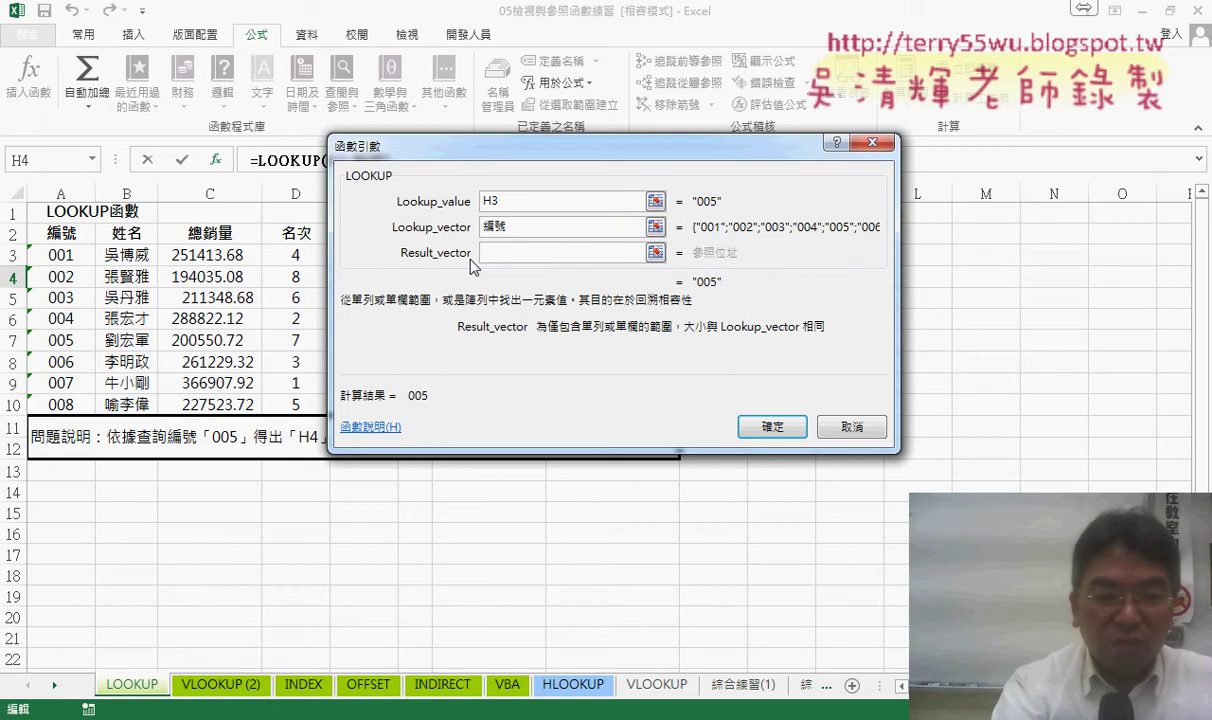
key(F3)
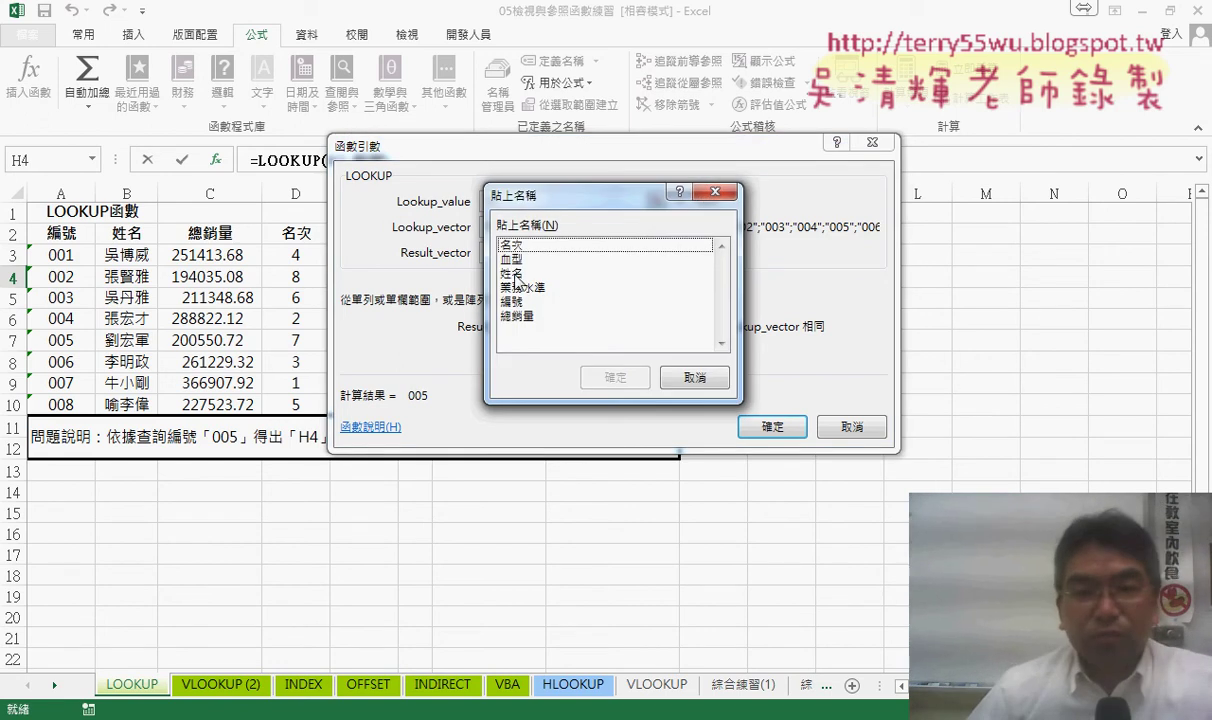
click(512, 274)
click(592, 374)
Step: Commit =LOOKUP(H3,編號,姓名) in H4 and highlight its result and named ranges
click(745, 410)
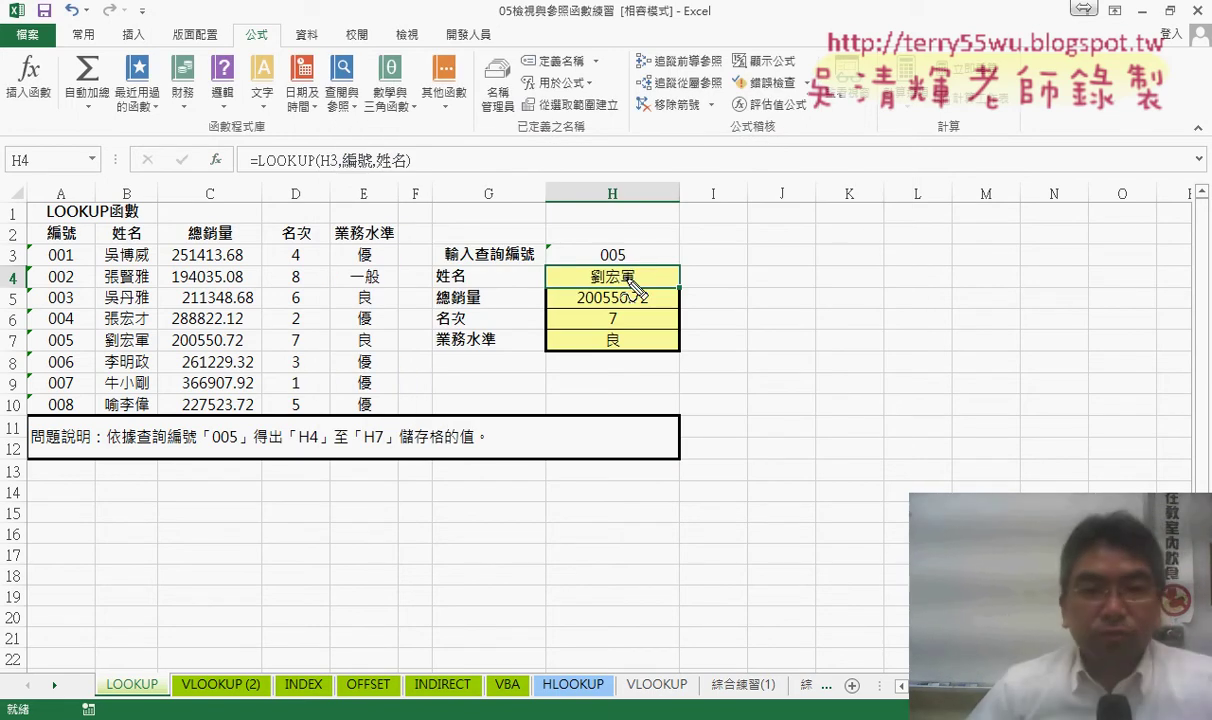
drag(648, 291, 600, 286)
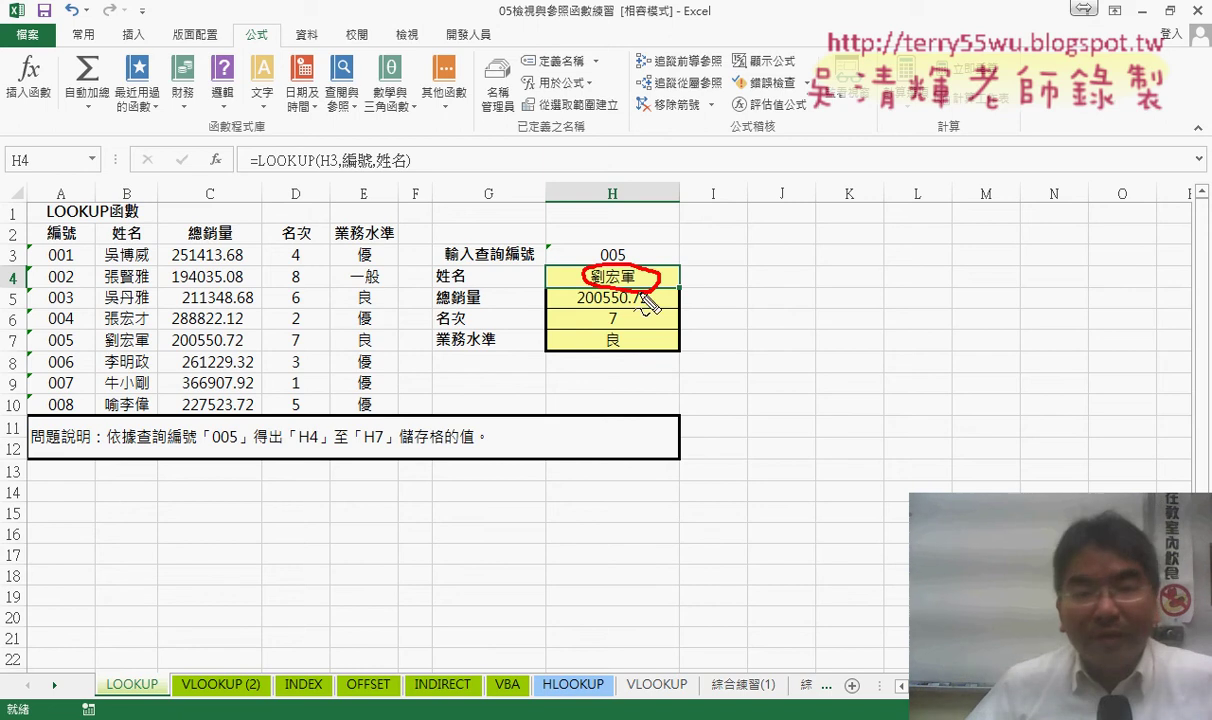
mouse_move(340, 140)
mouse_down()
mouse_move(405, 183)
mouse_move(362, 170)
mouse_up()
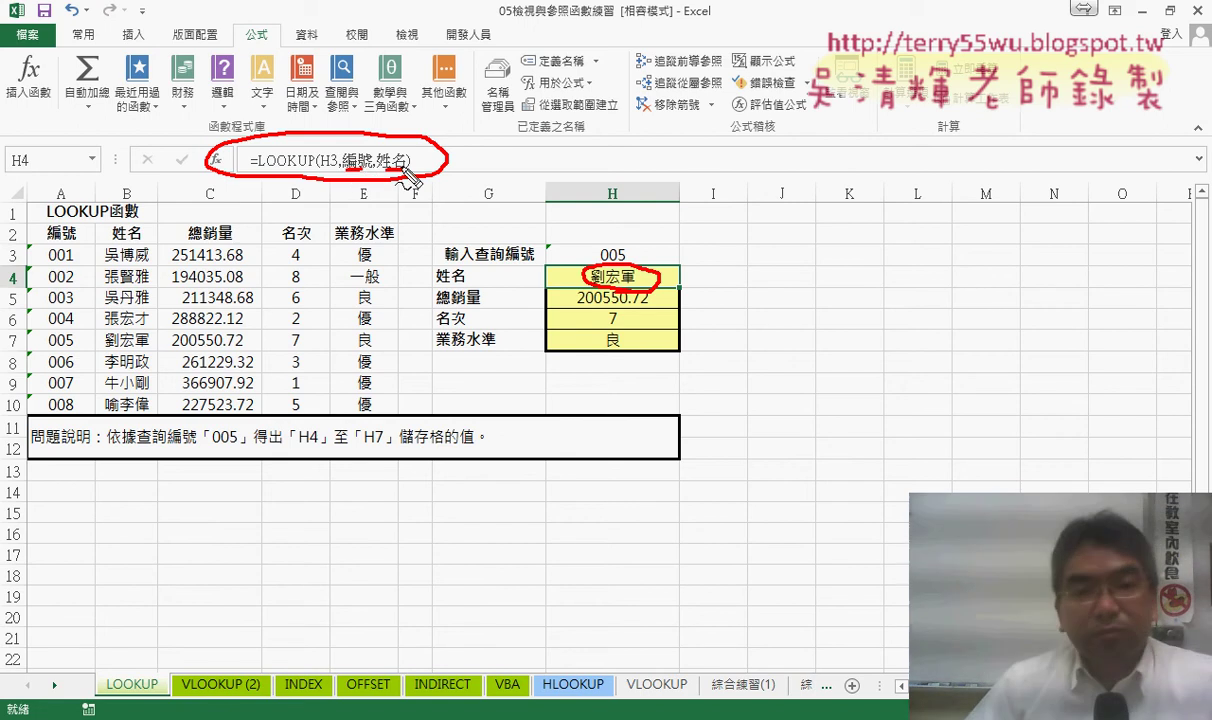
drag(378, 169, 405, 168)
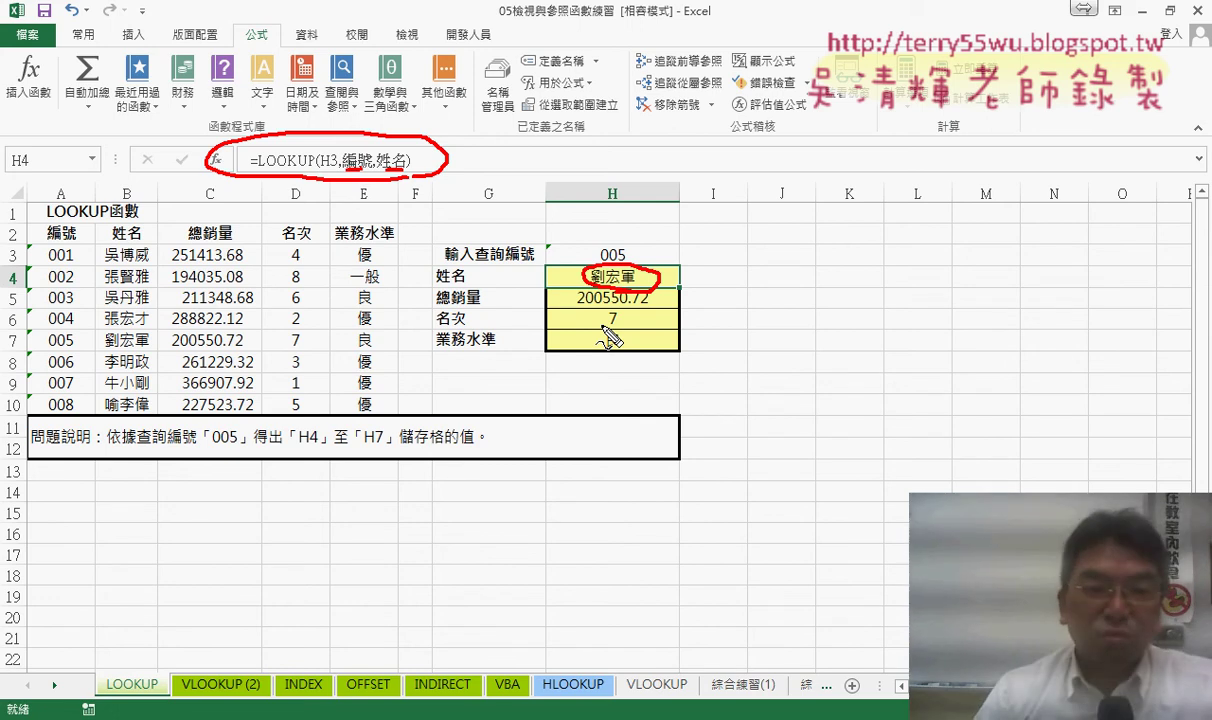
key(Escape)
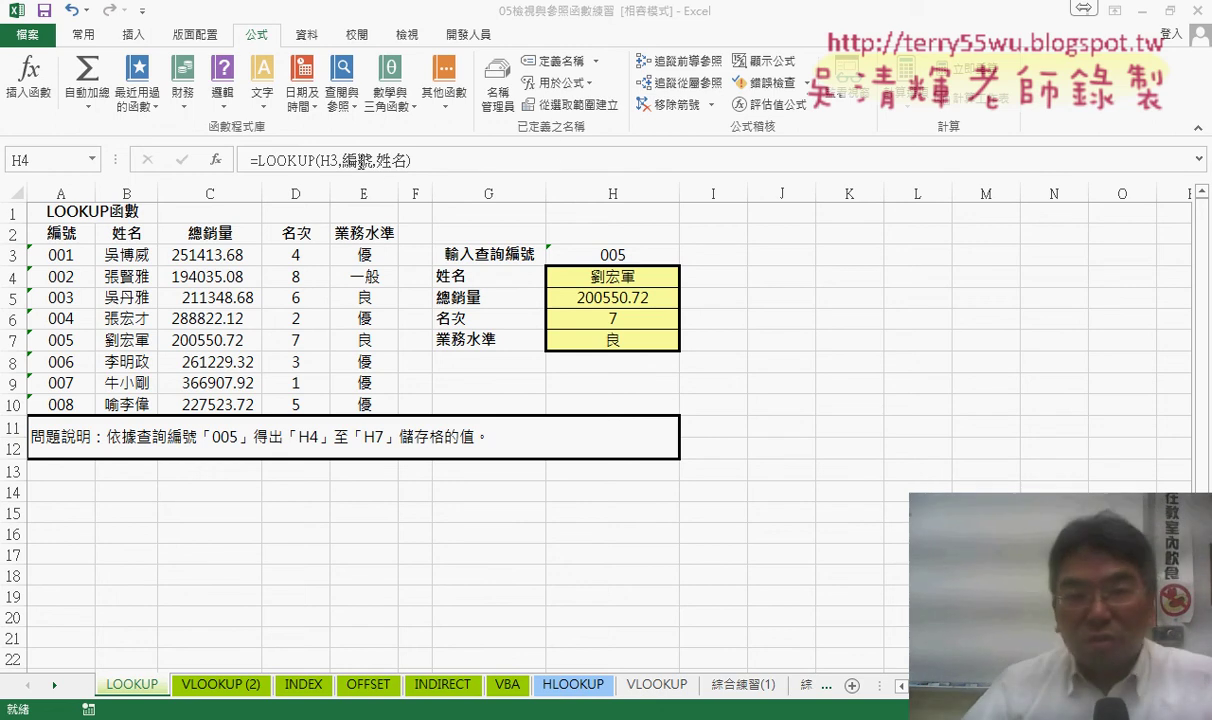
Step: Re-create names from the top-row headers of A2:E10, with Left column unticked
click(79, 236)
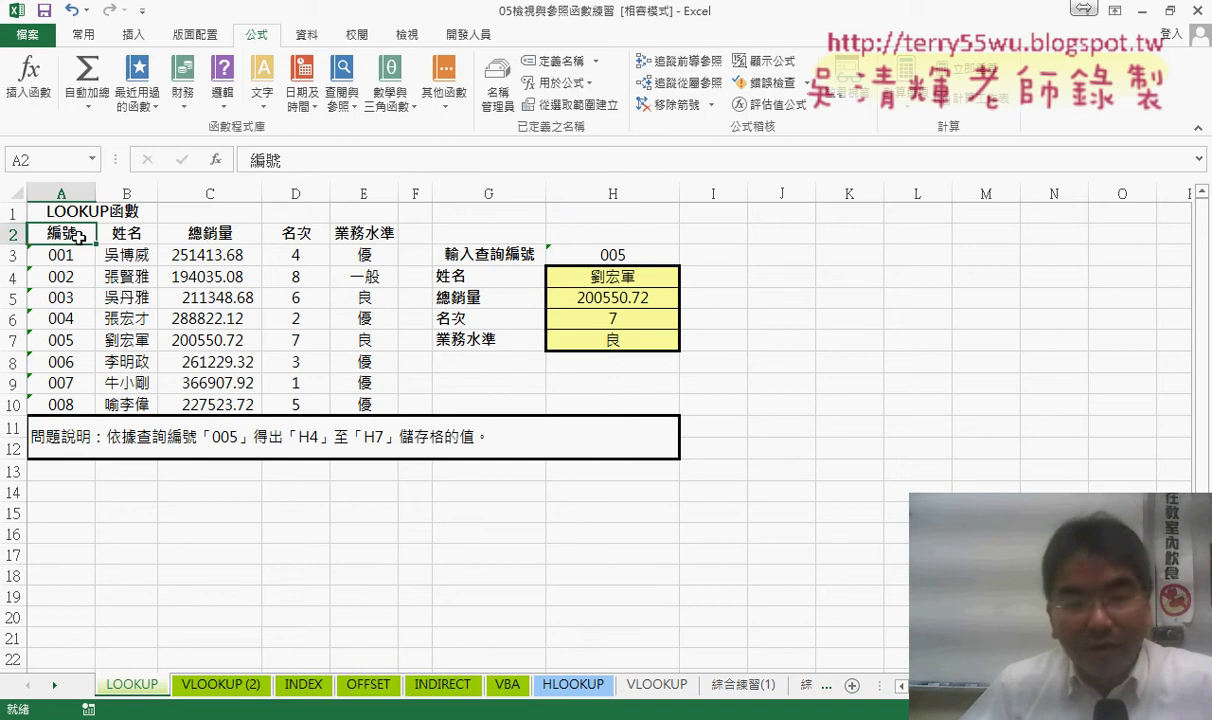
drag(79, 236, 382, 400)
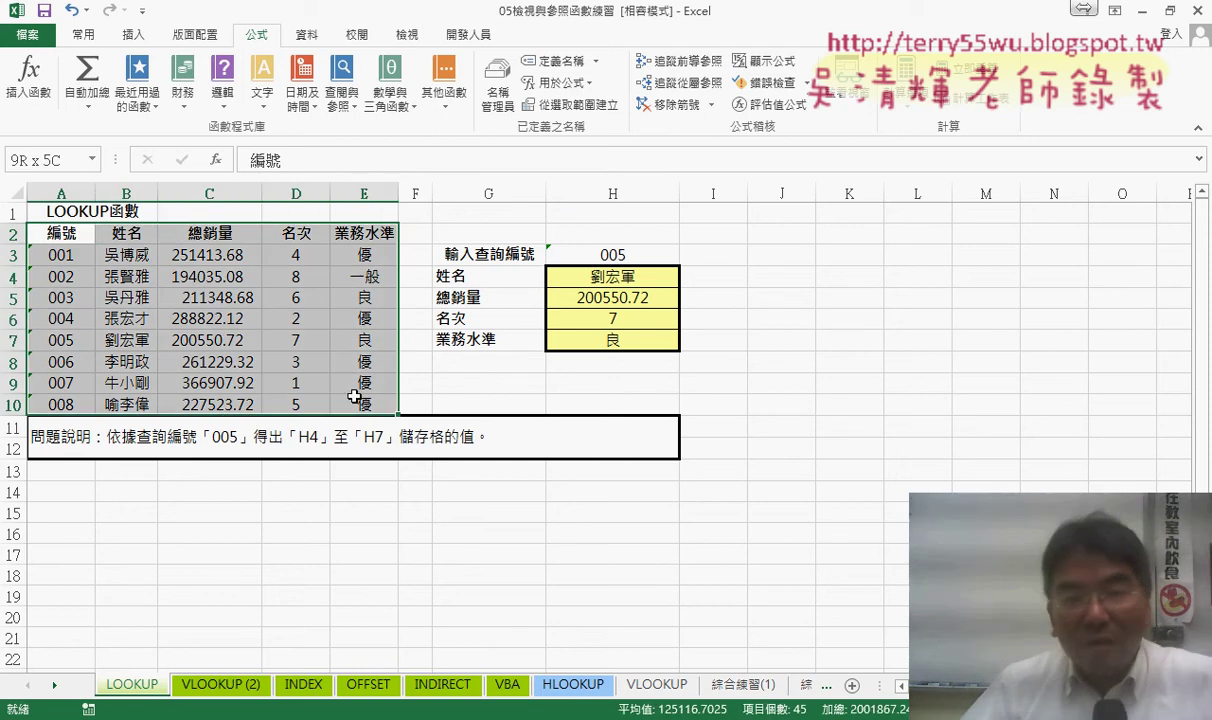
click(591, 112)
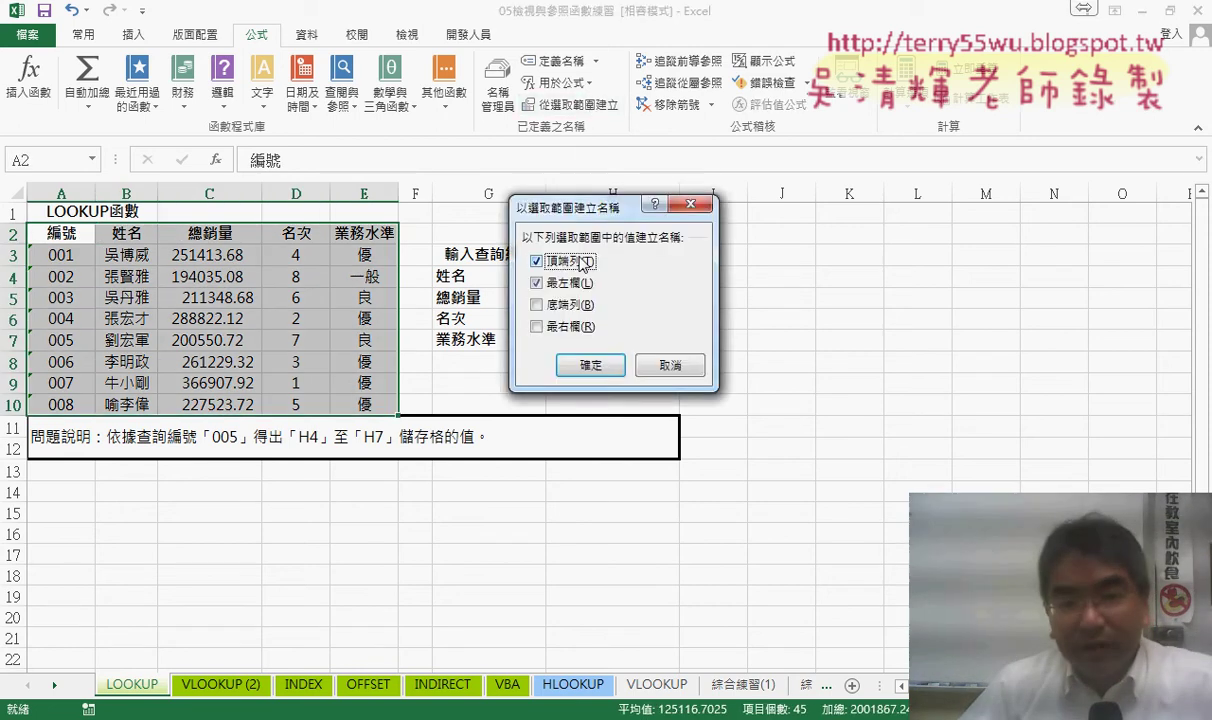
click(553, 284)
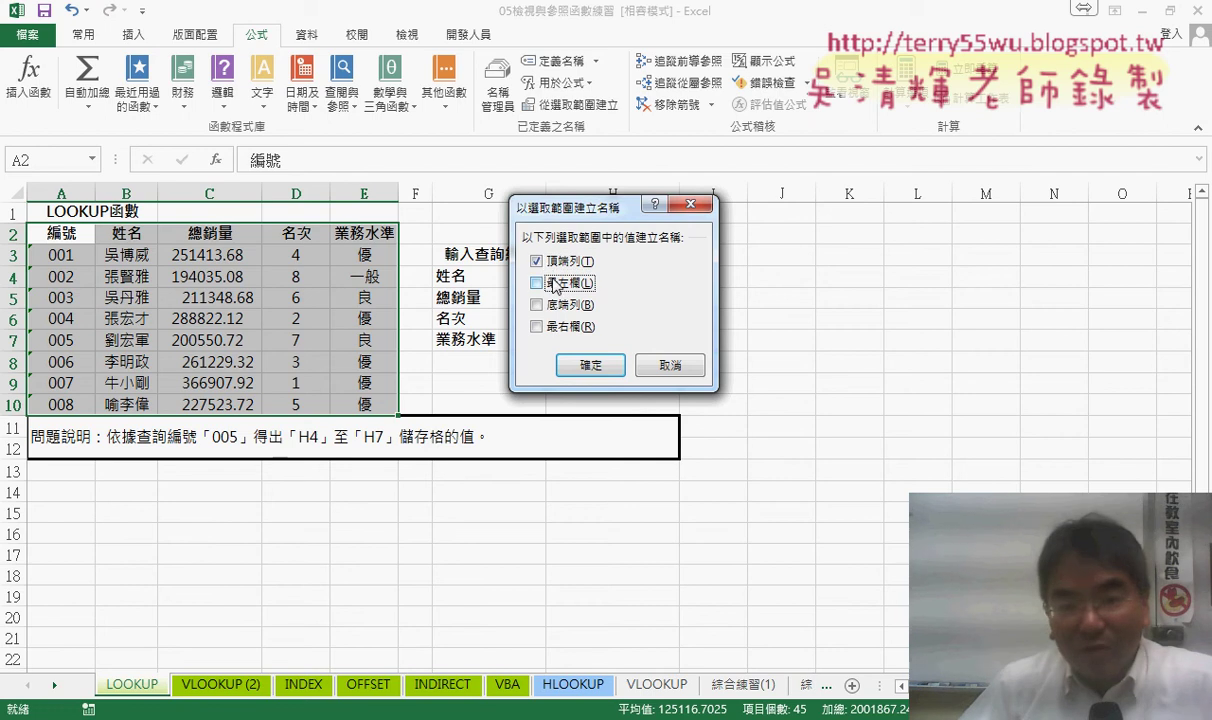
click(591, 366)
Step: Check in Name Manager that 姓名 refers to B3:B10, then select H5
click(480, 98)
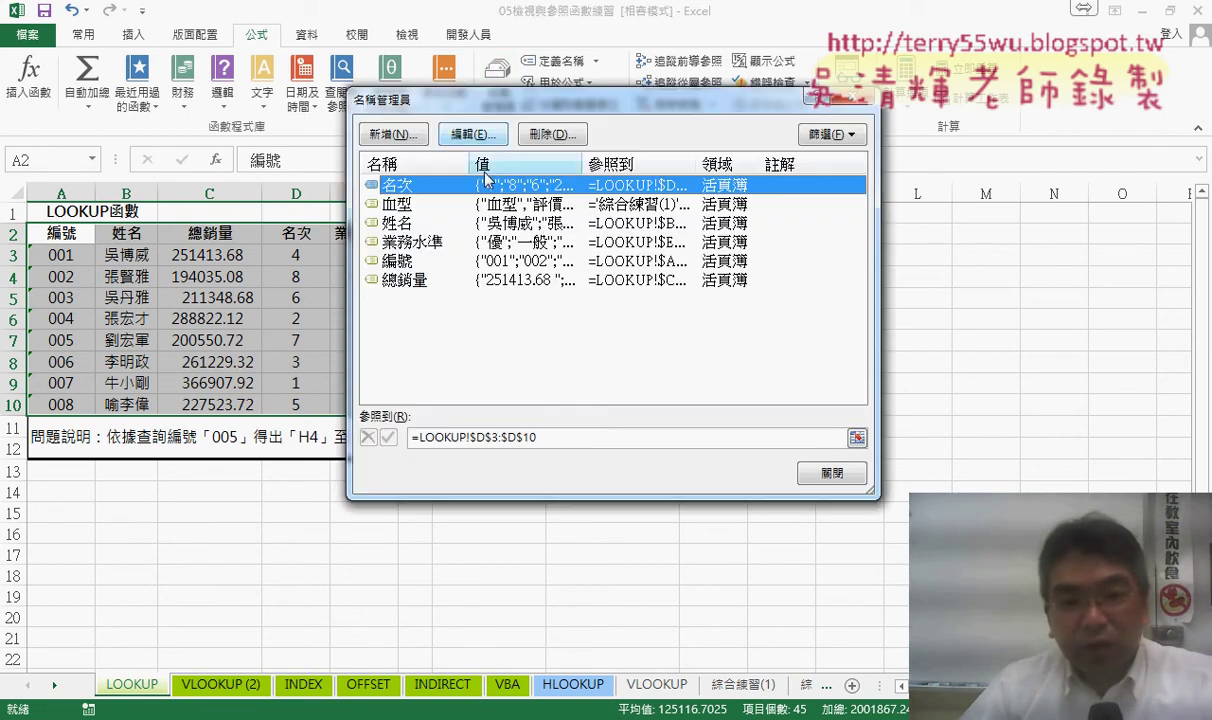
click(420, 228)
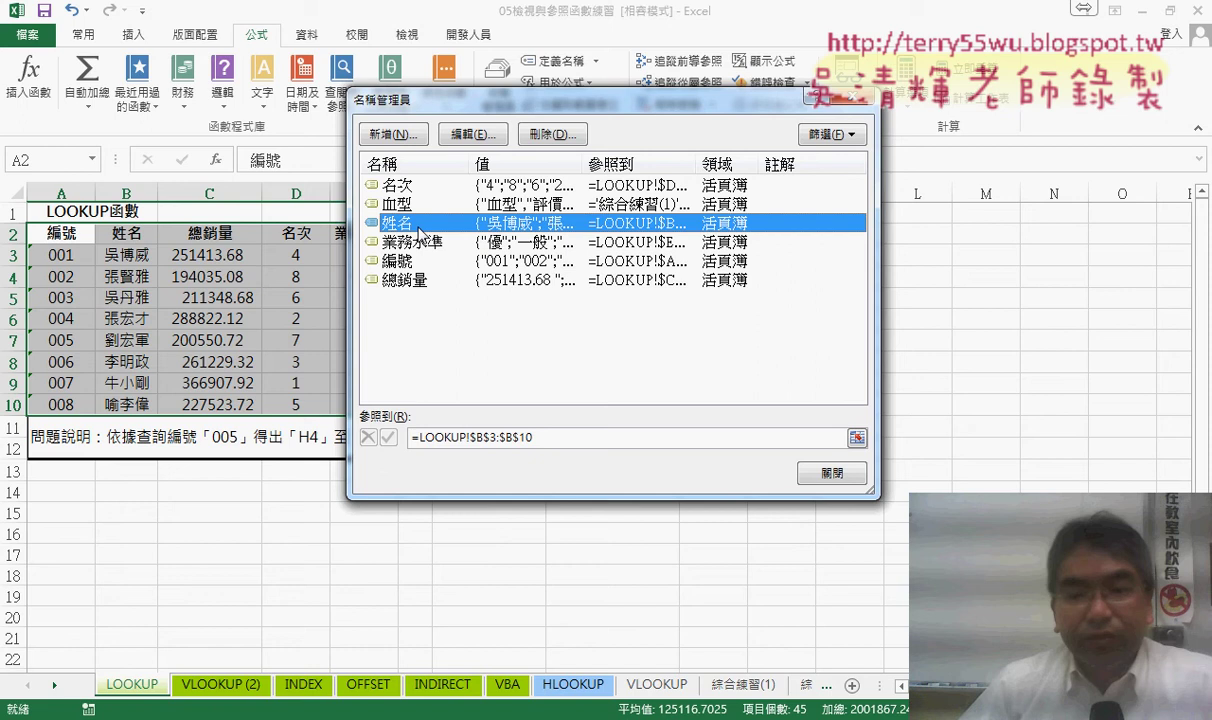
click(836, 480)
click(578, 277)
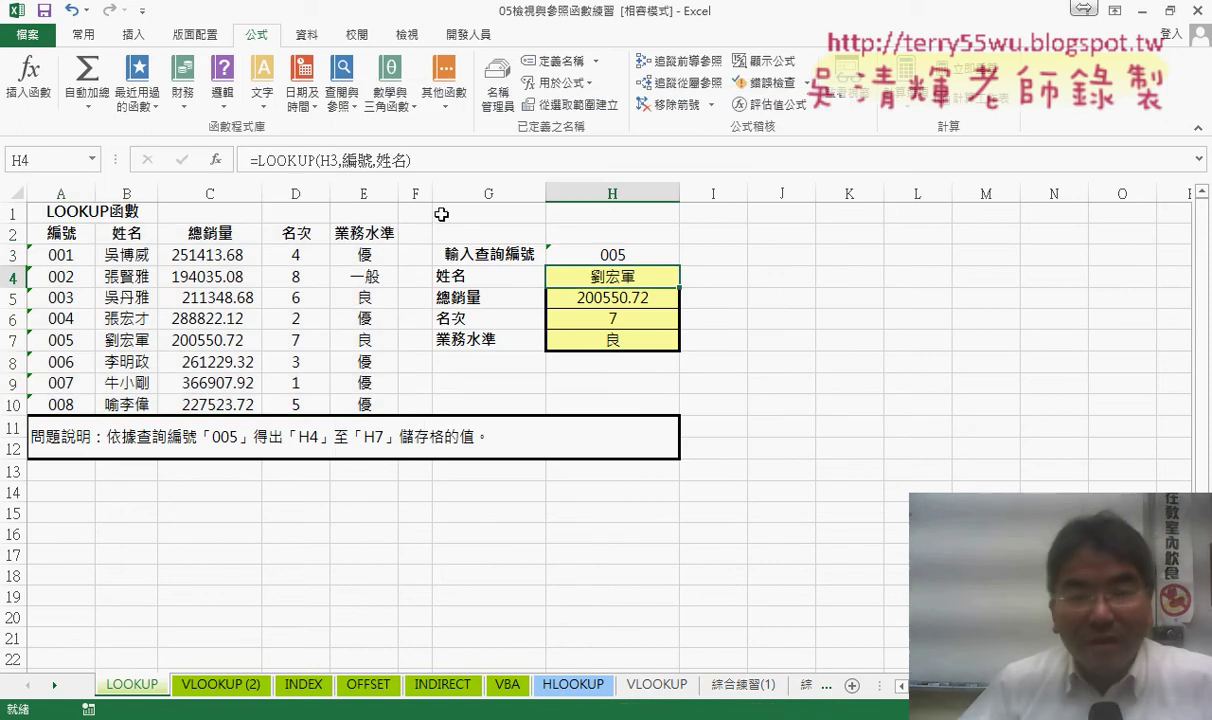
click(580, 295)
Step: Replace A3:A10 in H5's formula with the named range 編號
drag(342, 160, 389, 160)
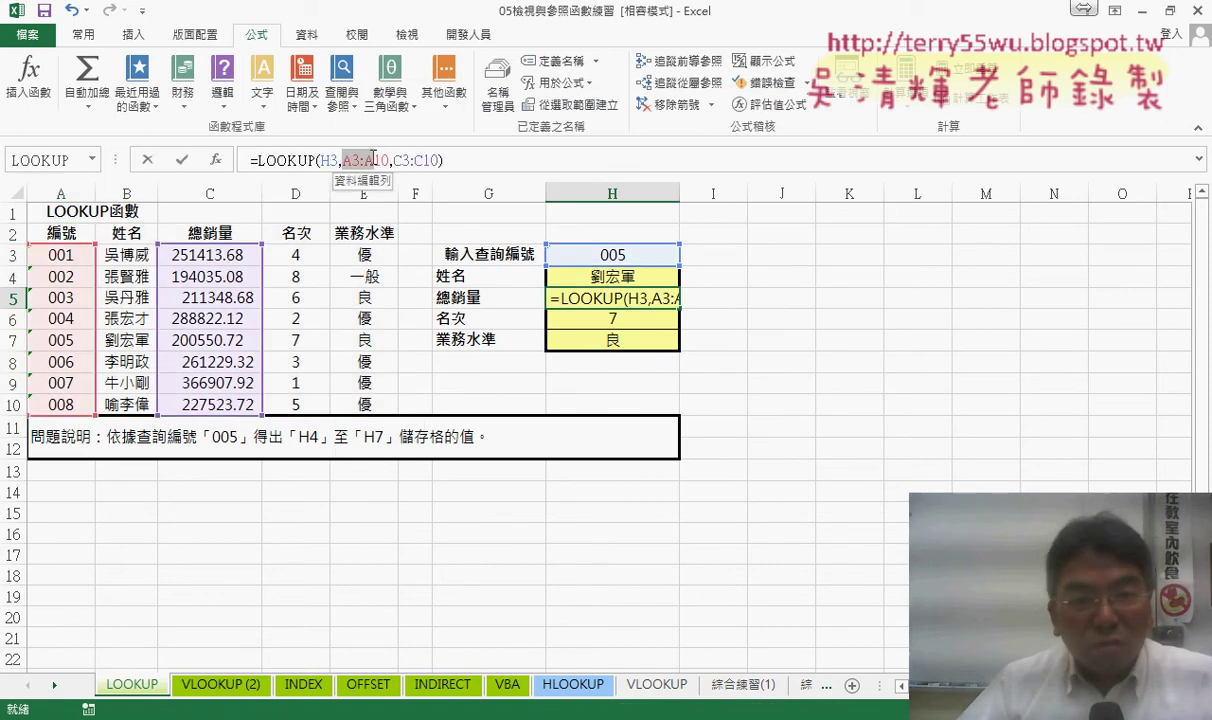
key(Delete)
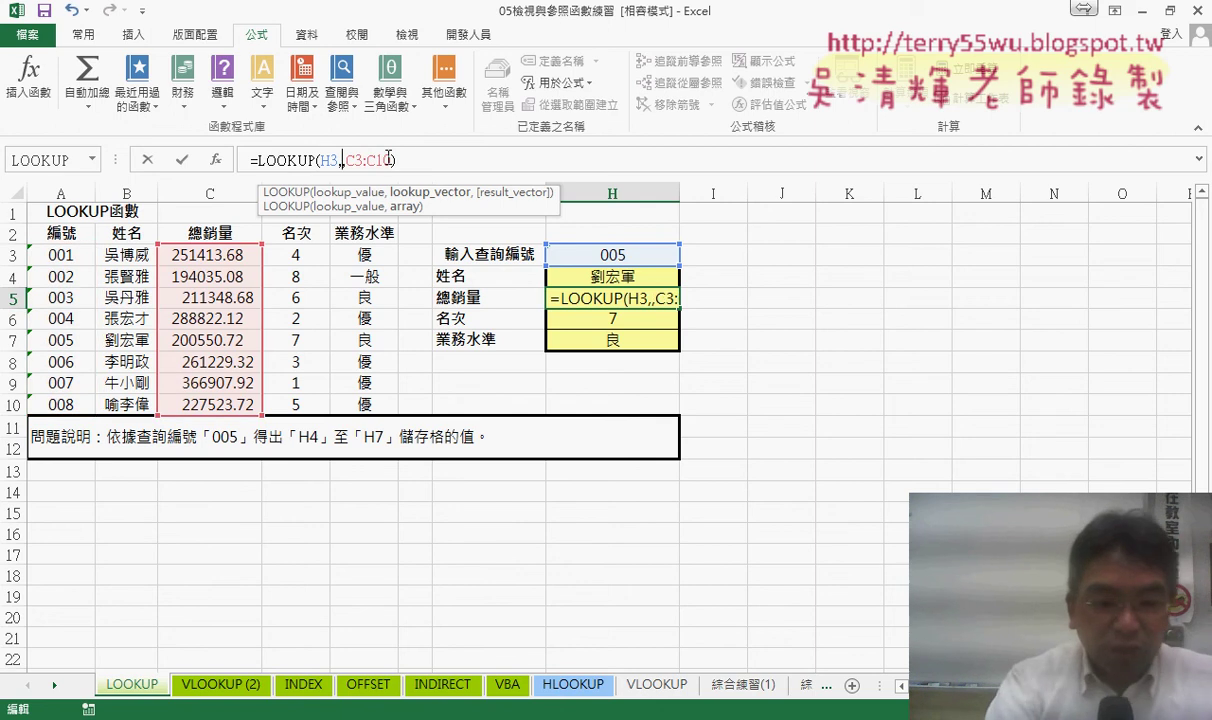
key(F3)
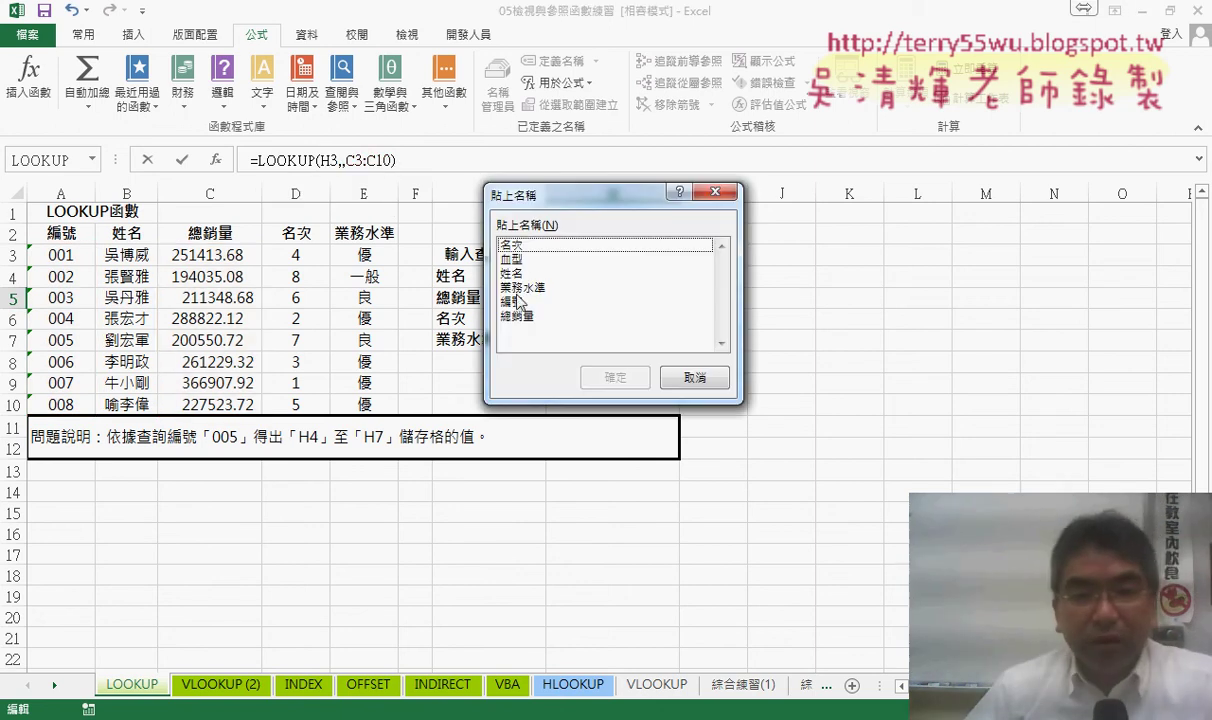
click(512, 301)
key(Return)
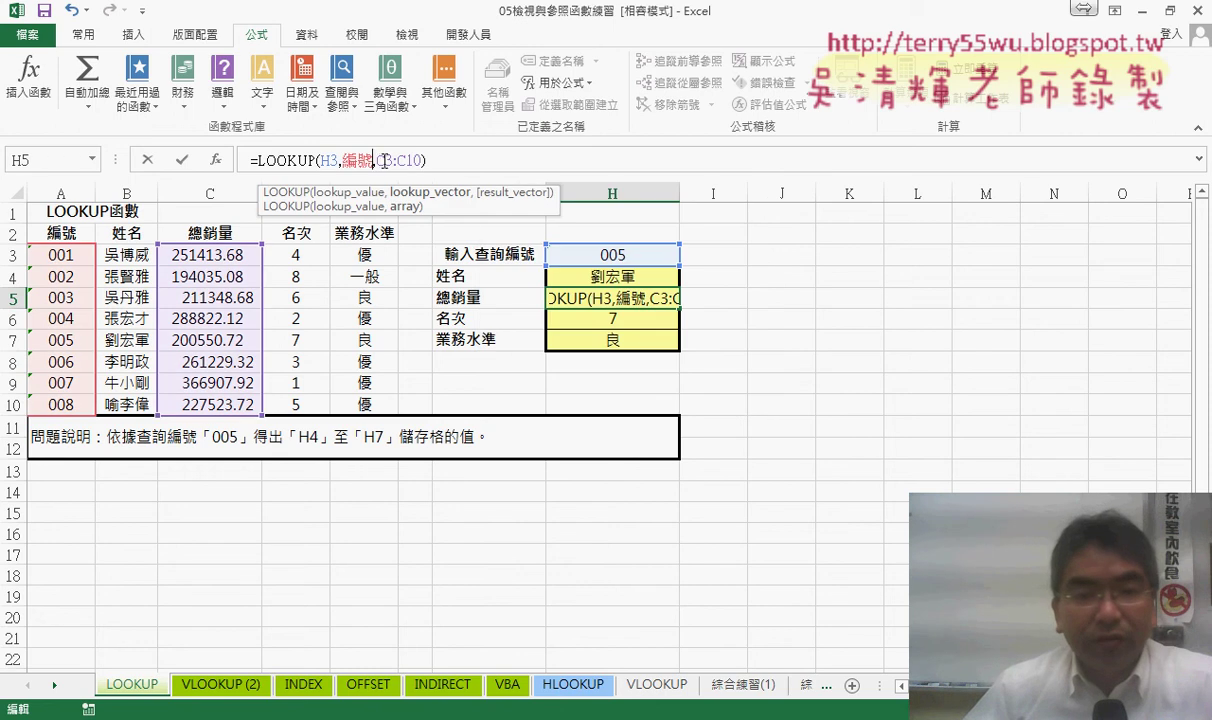
Step: Replace C3:C10 with 總銷量 and commit H5 as =LOOKUP(H3,編號,總銷量)
drag(380, 161, 419, 160)
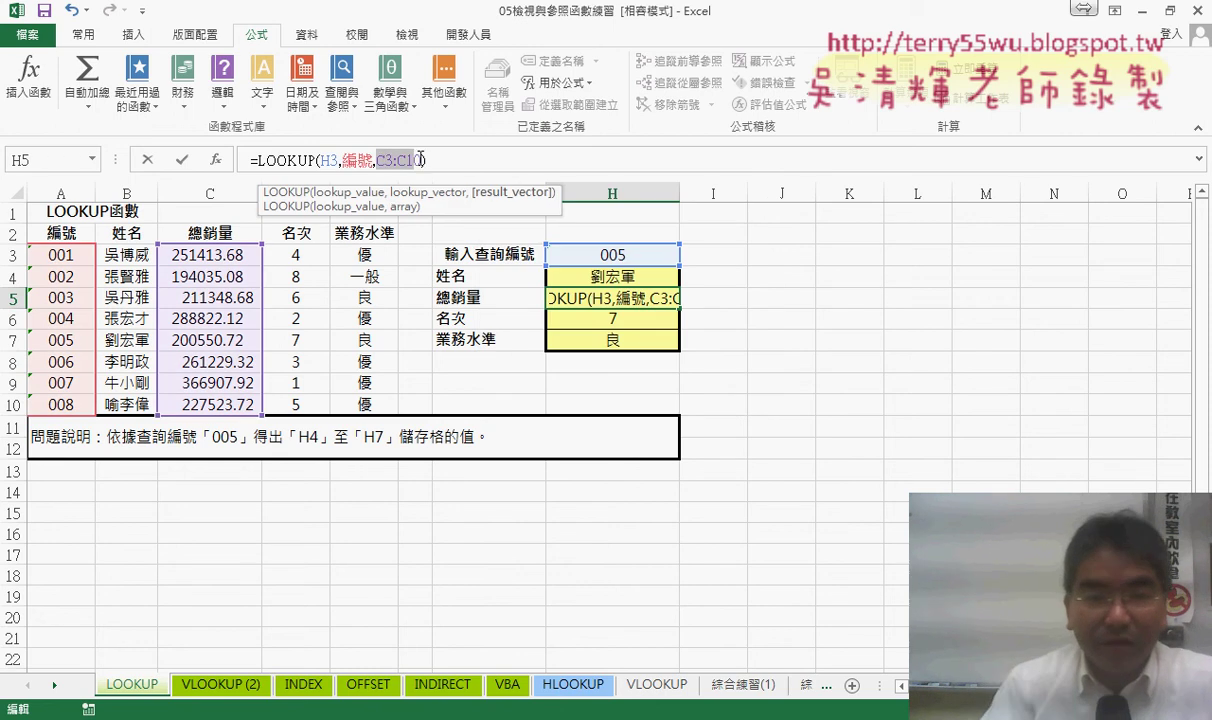
key(Delete)
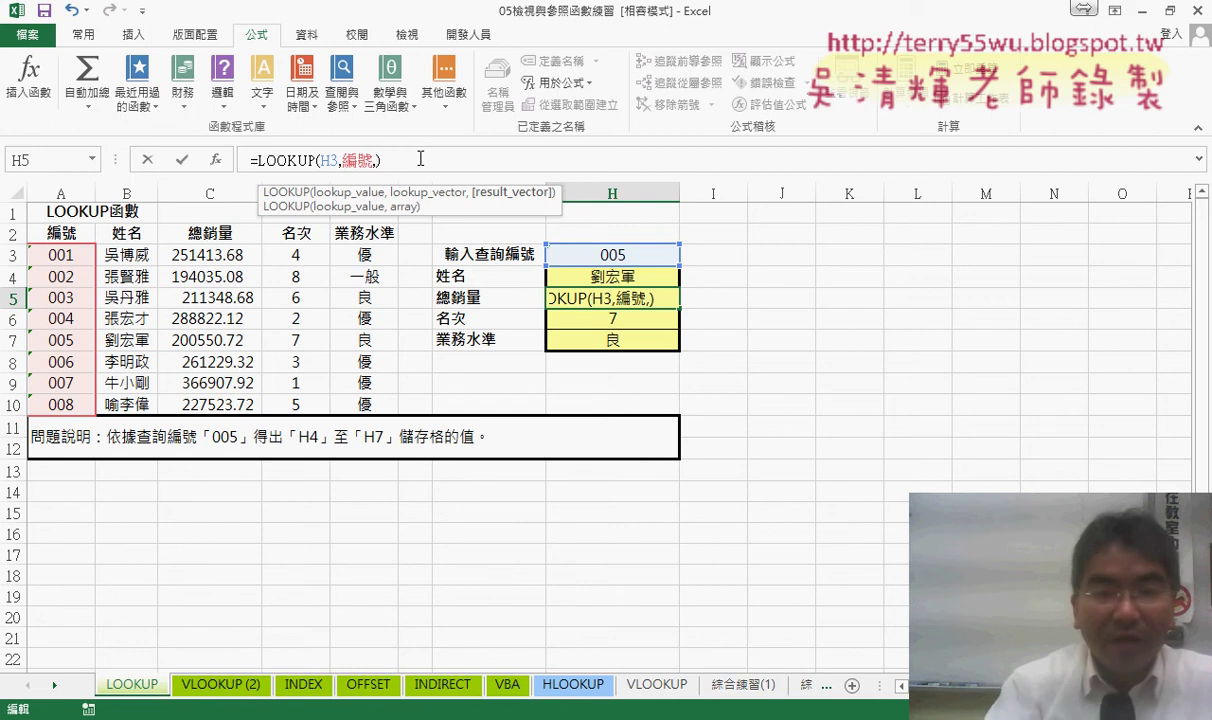
key(F3)
double_click(518, 316)
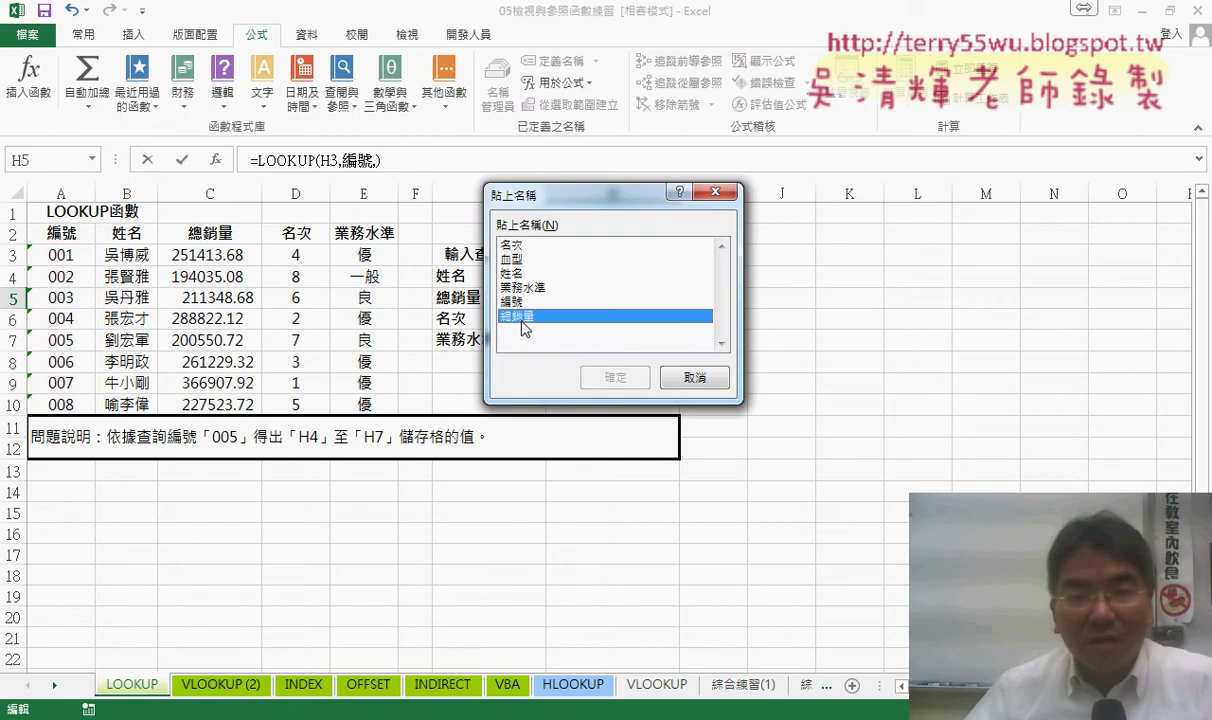
click(183, 160)
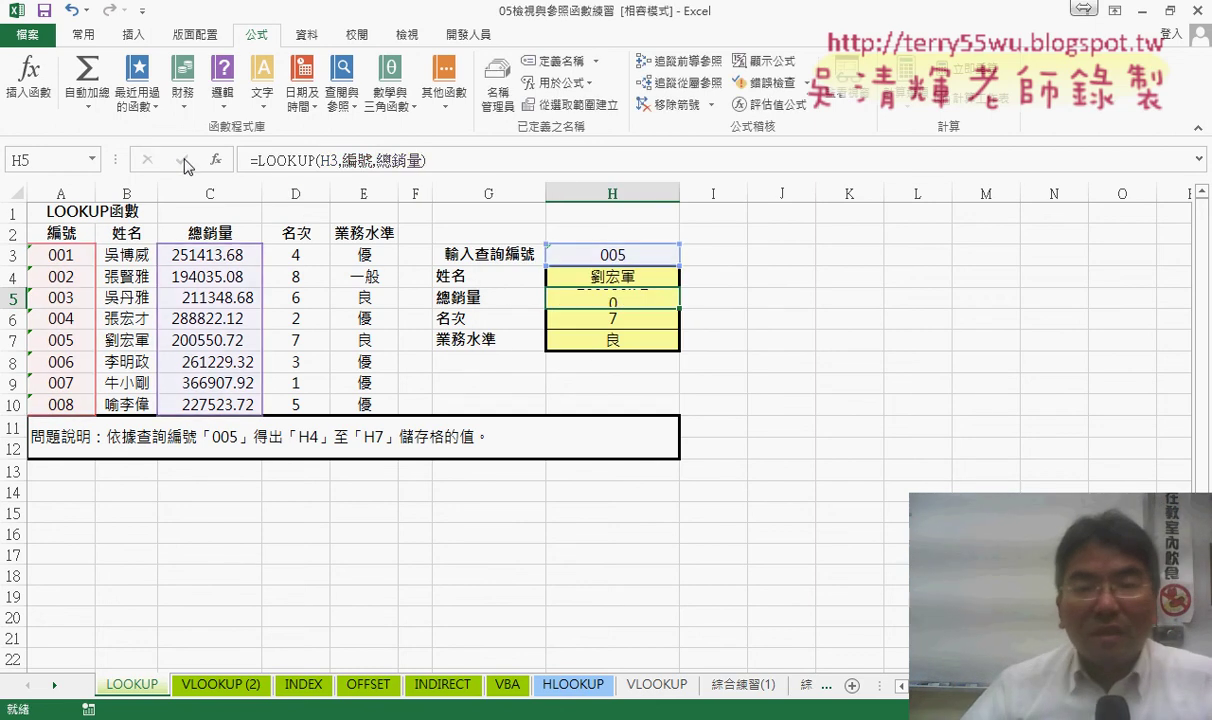
click(612, 276)
click(628, 298)
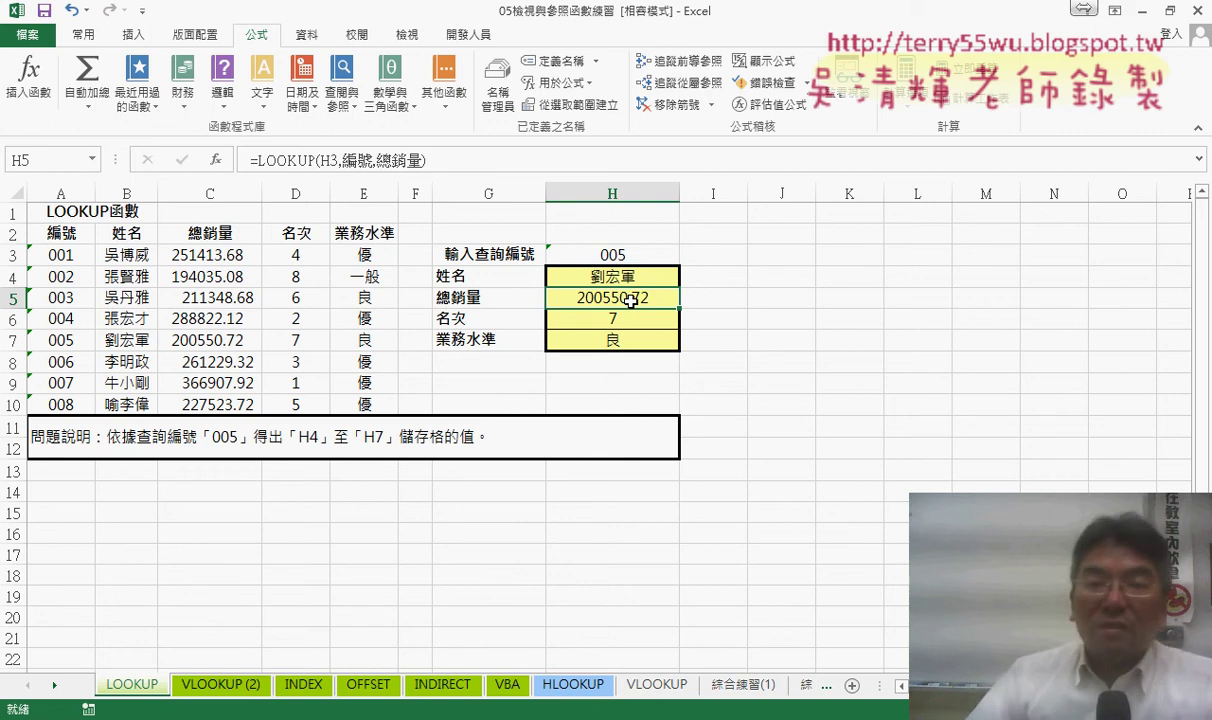